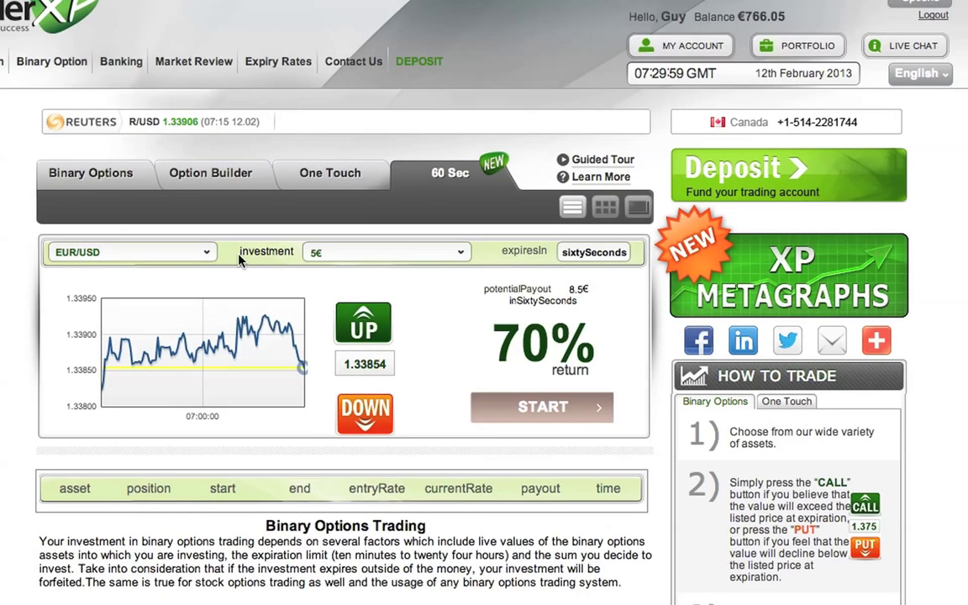
# - Place and confirm a 20€ sixty-second CALL trade on EUR/USD
pyautogui.click(370, 253)
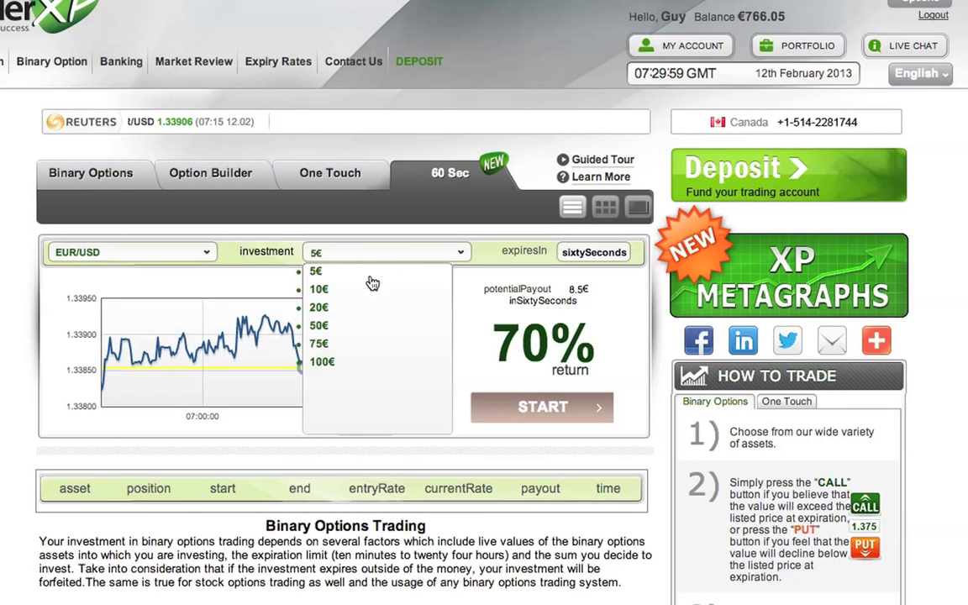
pyautogui.click(344, 308)
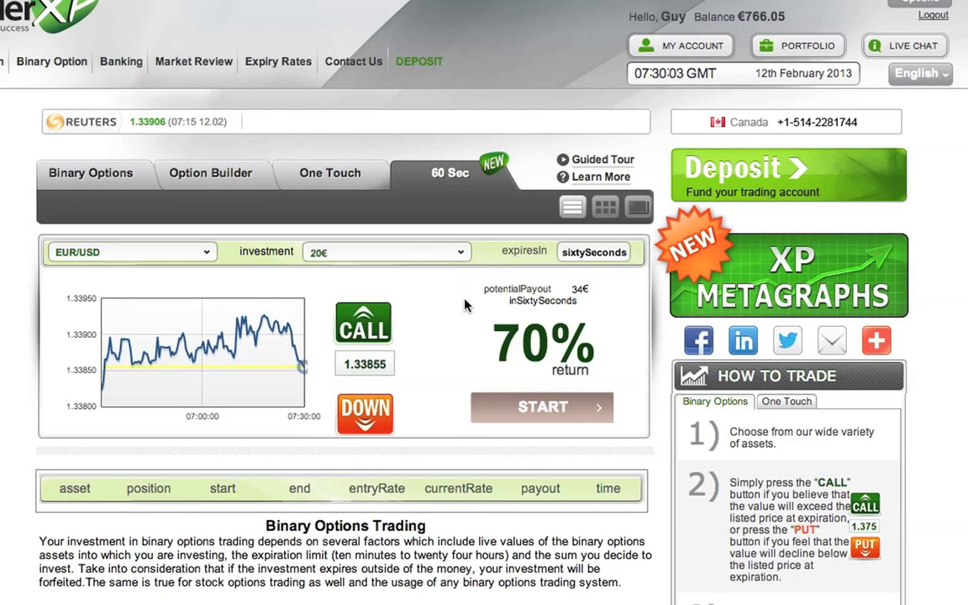
pyautogui.click(374, 329)
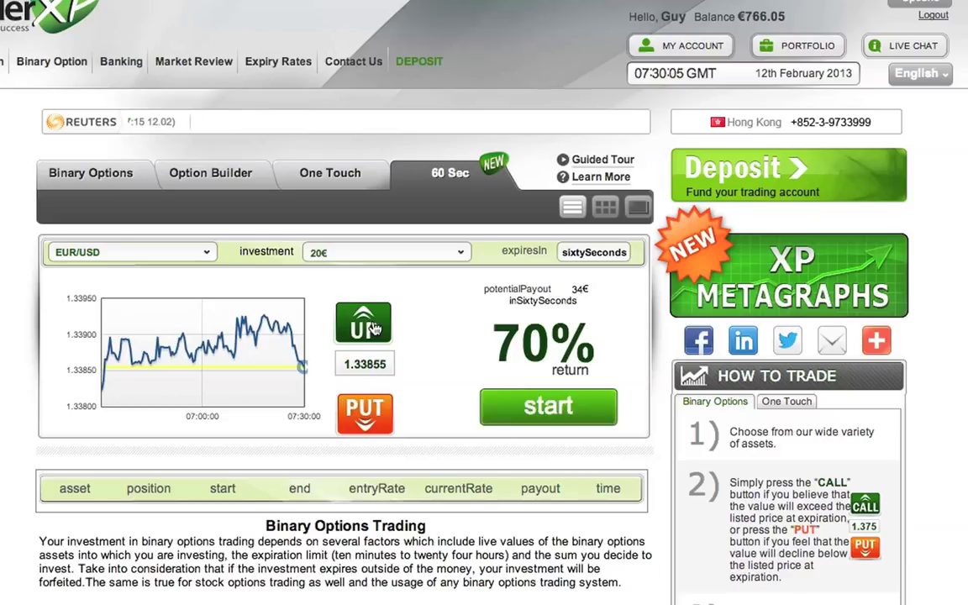
pyautogui.click(528, 407)
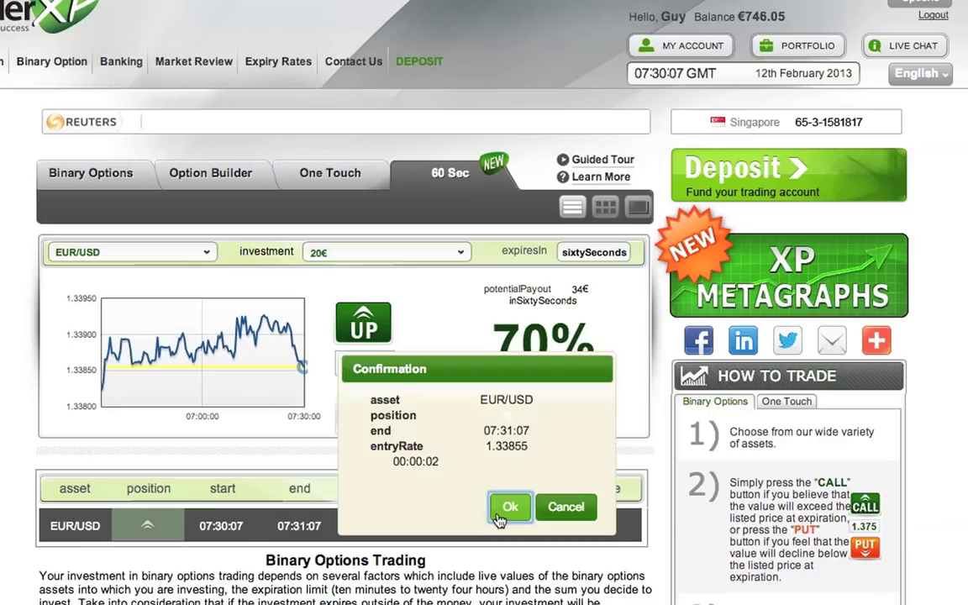
pyautogui.click(499, 515)
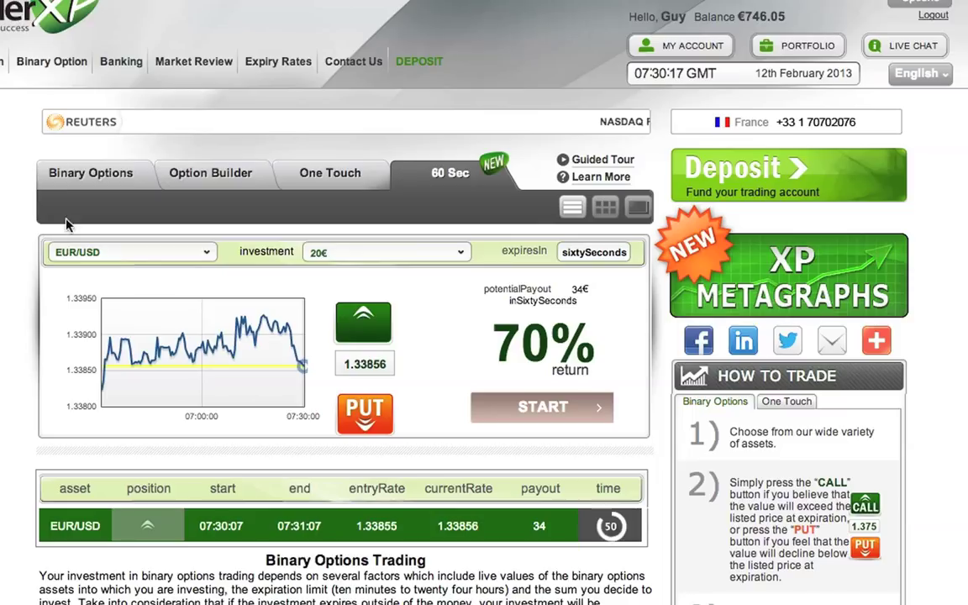
# - Show the Binary Options list, checking the EUR/USD asset and expiry choices and keeping 07:45 Today
pyautogui.click(70, 179)
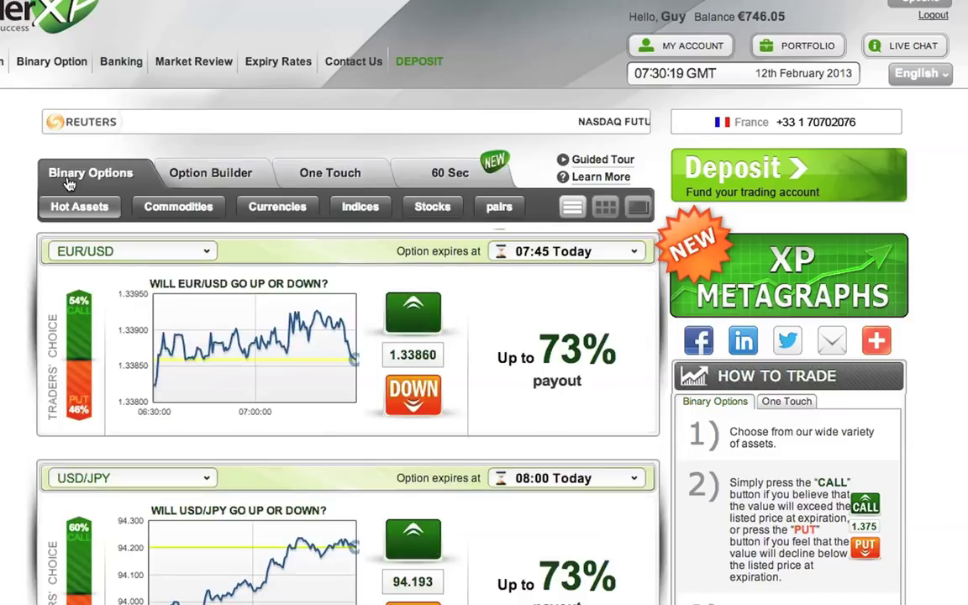
pyautogui.click(141, 253)
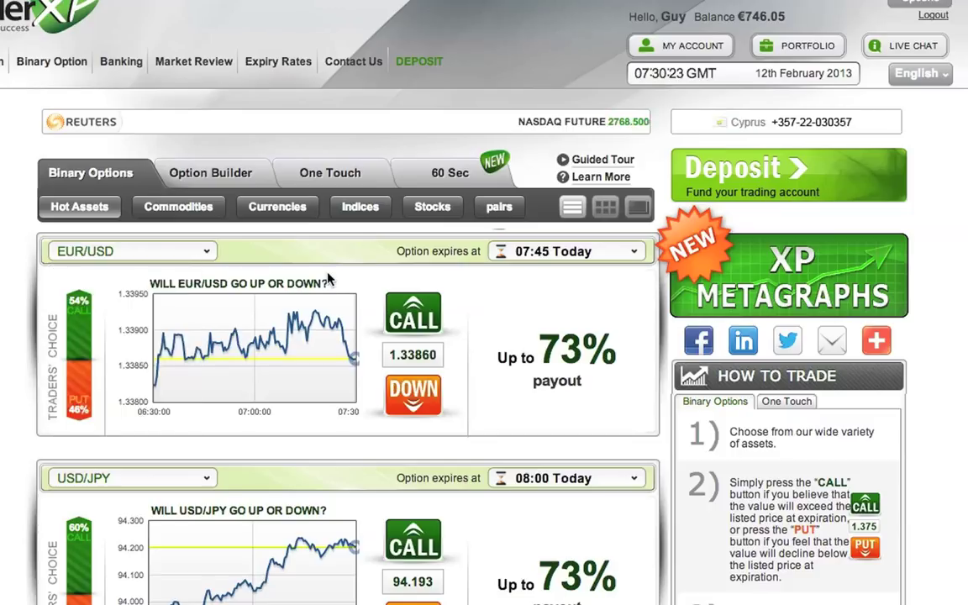
pyautogui.click(557, 252)
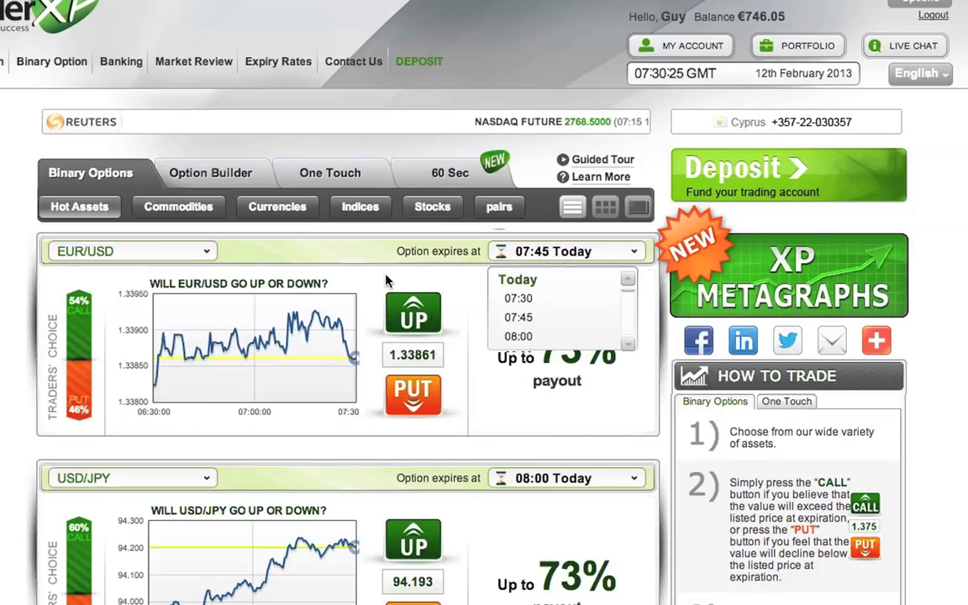
pyautogui.click(519, 317)
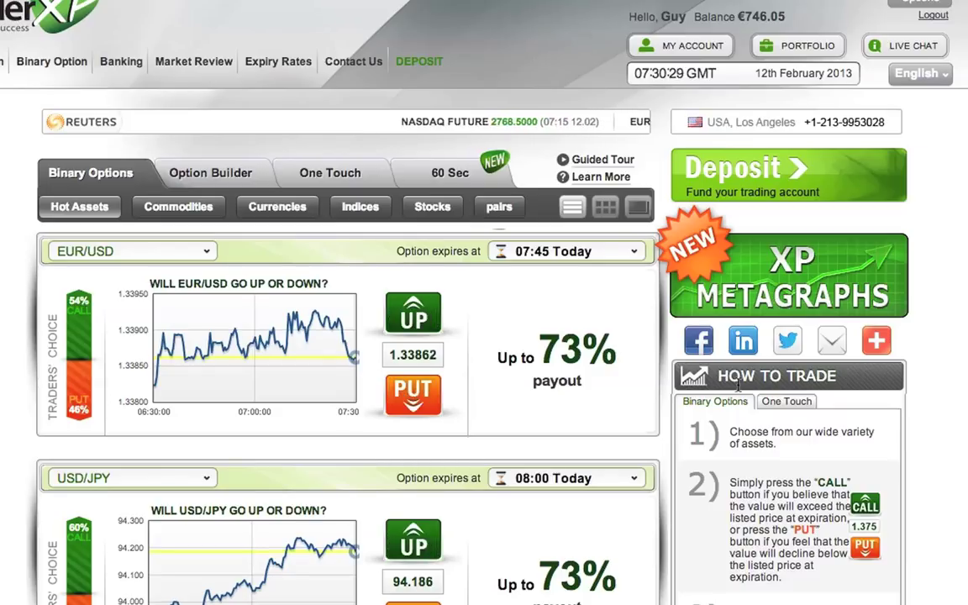
pyautogui.moveTo(713, 376); pyautogui.dragTo(845, 380)
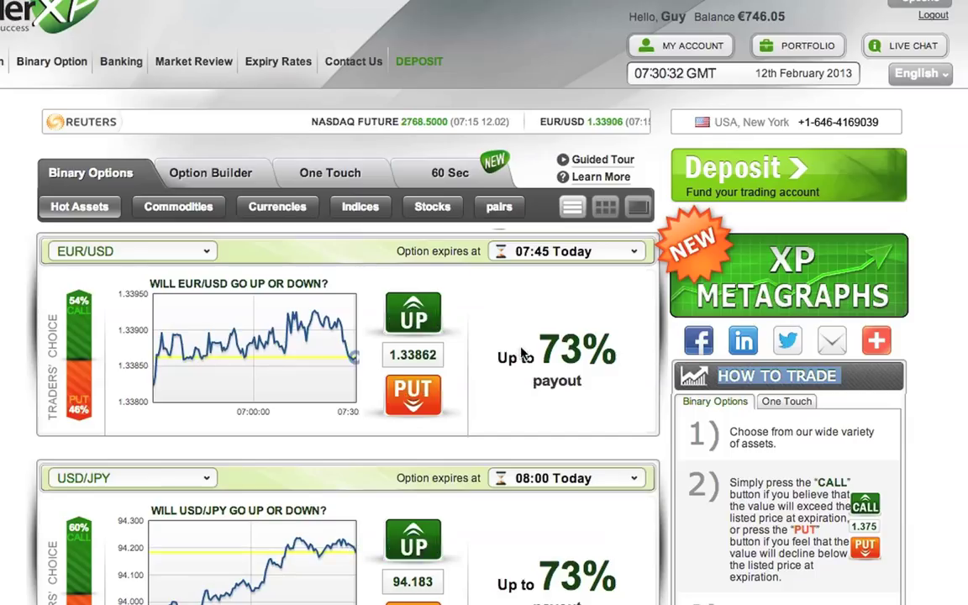
# - Switch to the 60 Sec view and let the EUR/USD trade expire as WON with 34.00
pyautogui.click(450, 172)
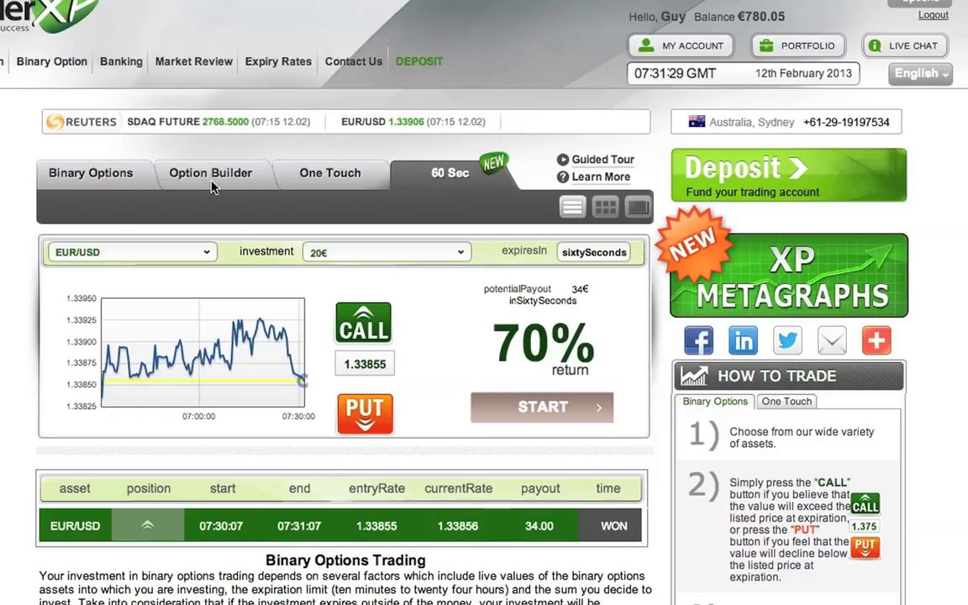
# - On Binary Options, place a €100 EUR/USD CALL expiring 07:45 Today
pyautogui.click(91, 174)
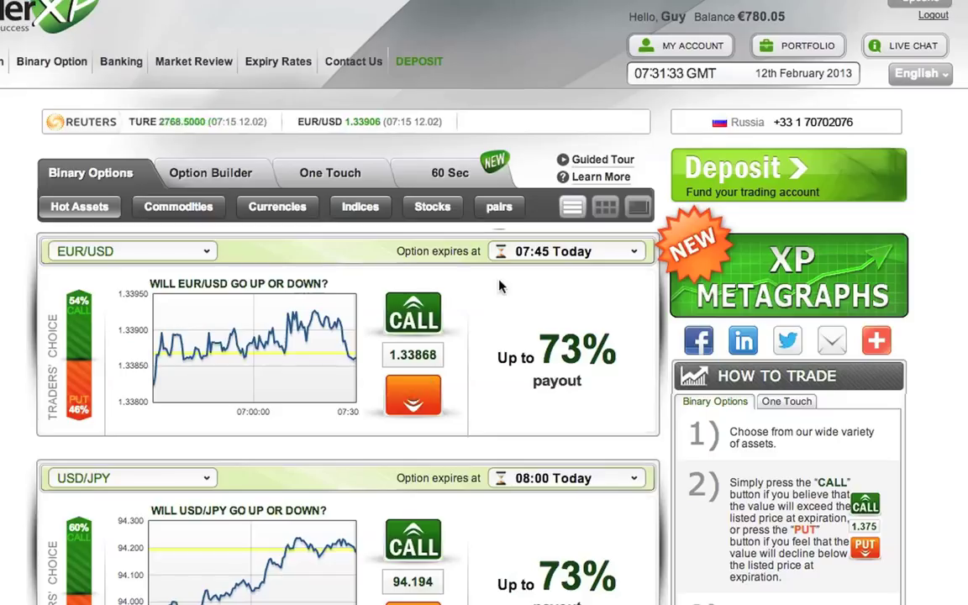
pyautogui.click(558, 251)
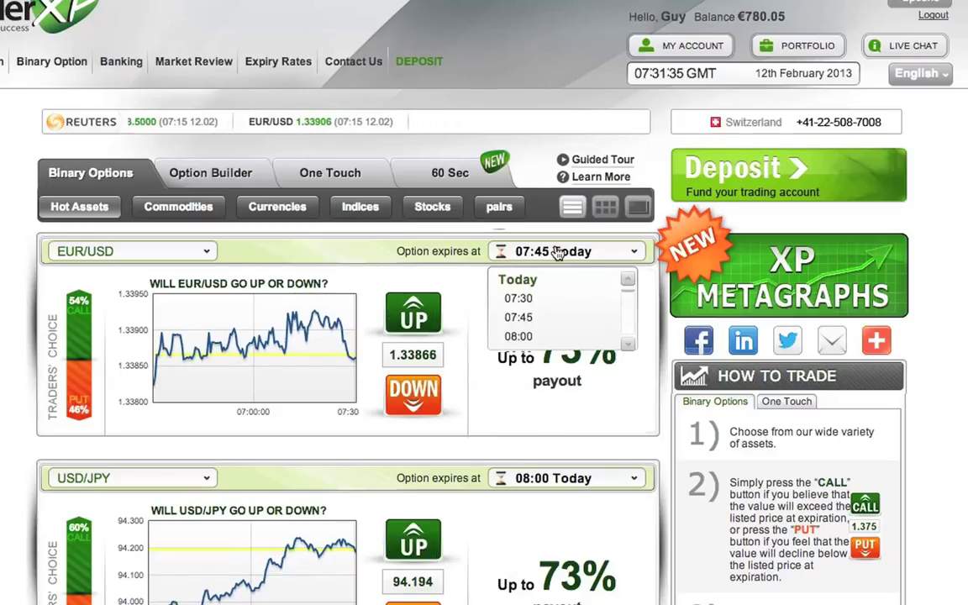
pyautogui.click(528, 256)
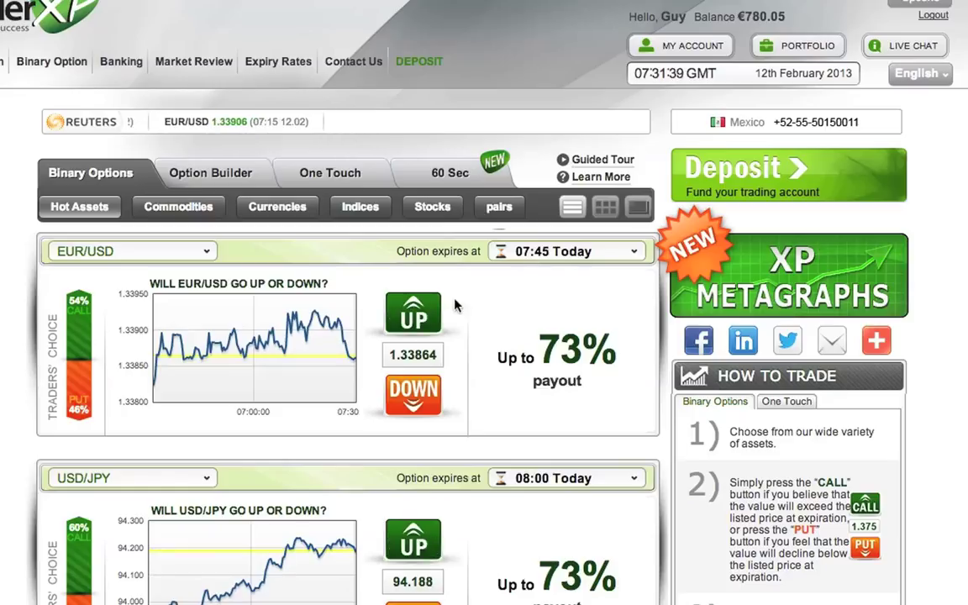
pyautogui.click(548, 353)
pyautogui.click(599, 330)
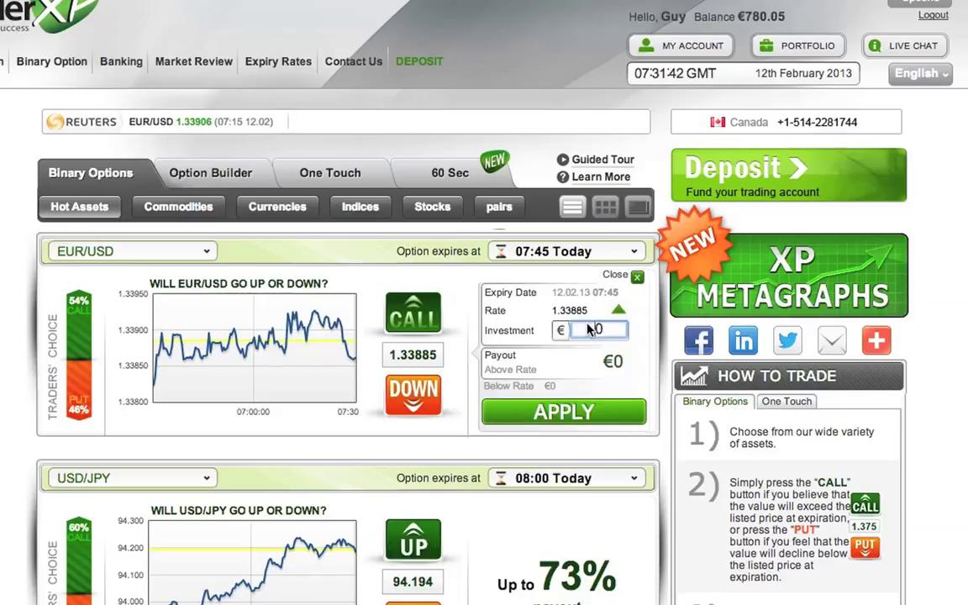
pyautogui.write('100')
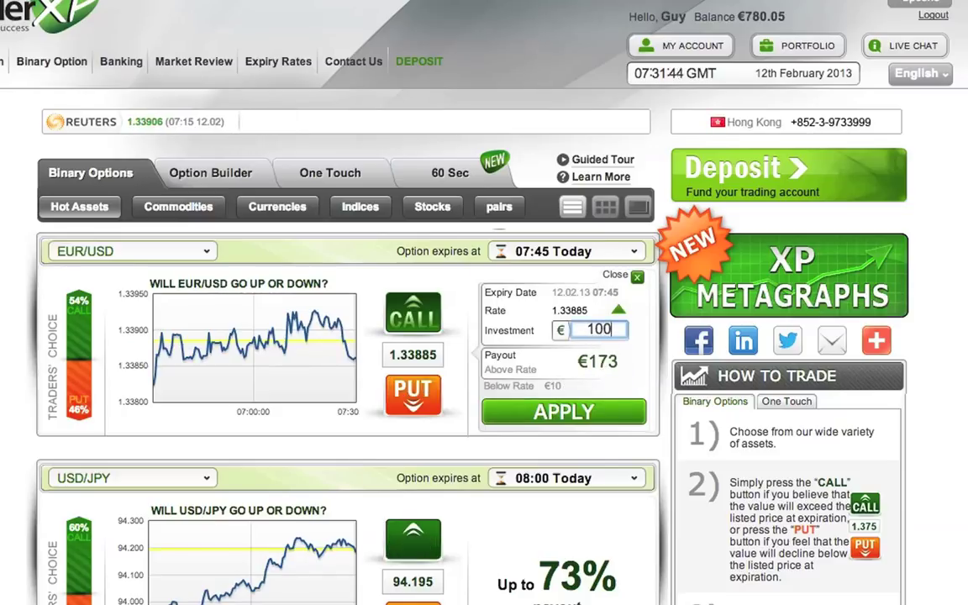
pyautogui.click(535, 368)
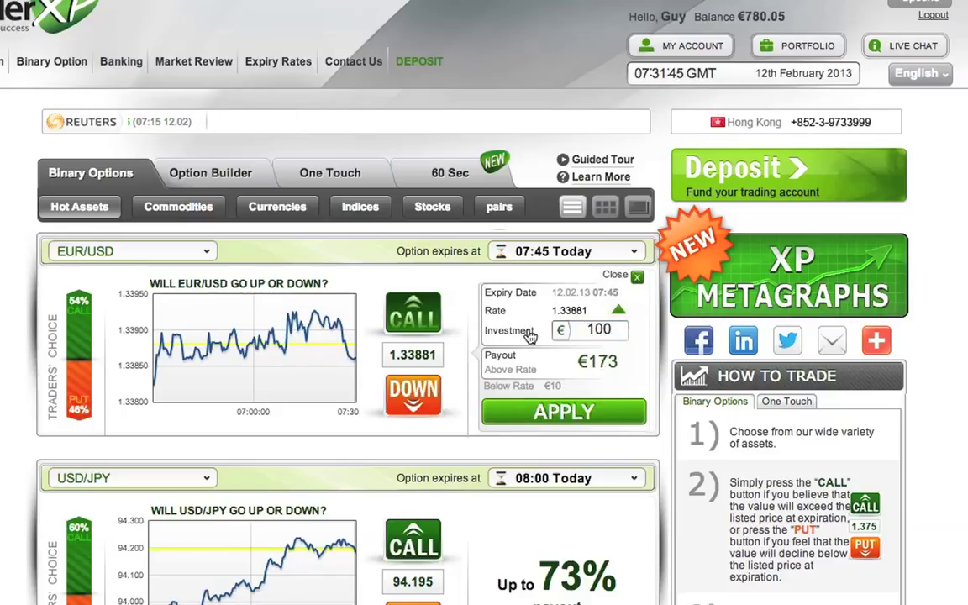
pyautogui.click(564, 412)
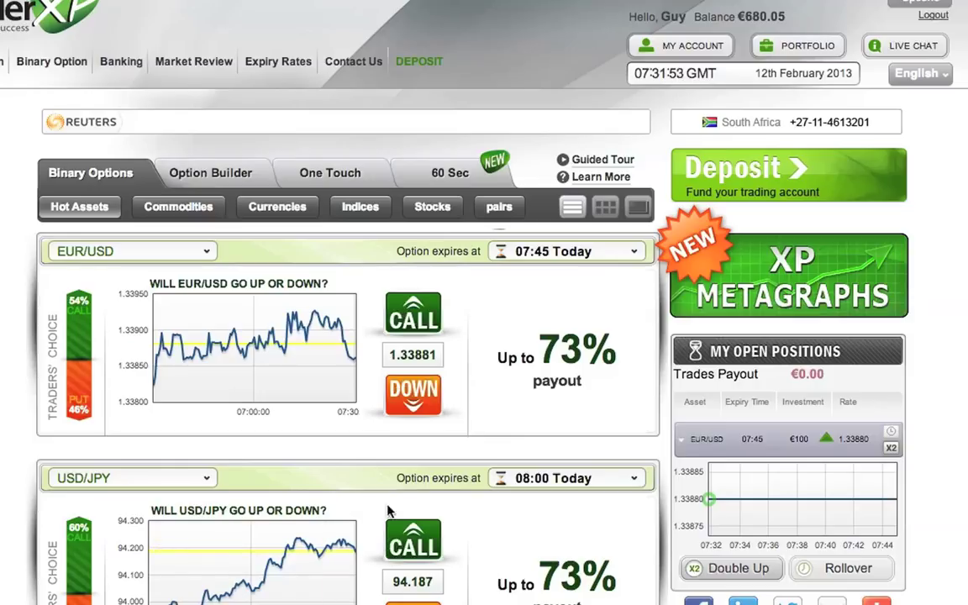
# - Place a €100 USD/JPY CALL expiring 08:00 today, correcting the mistyped amount
pyautogui.click(533, 481)
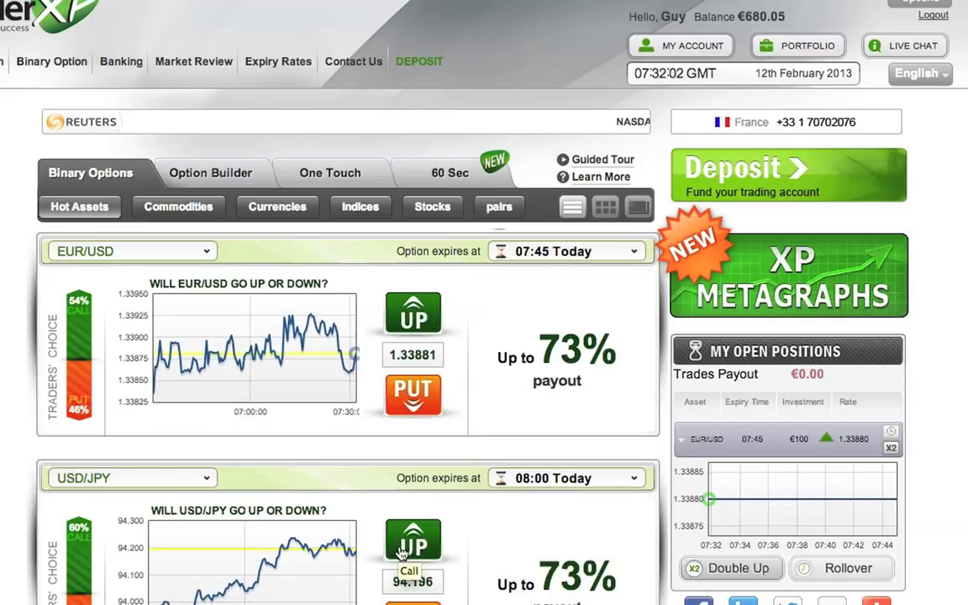
pyautogui.click(400, 552)
pyautogui.click(597, 559)
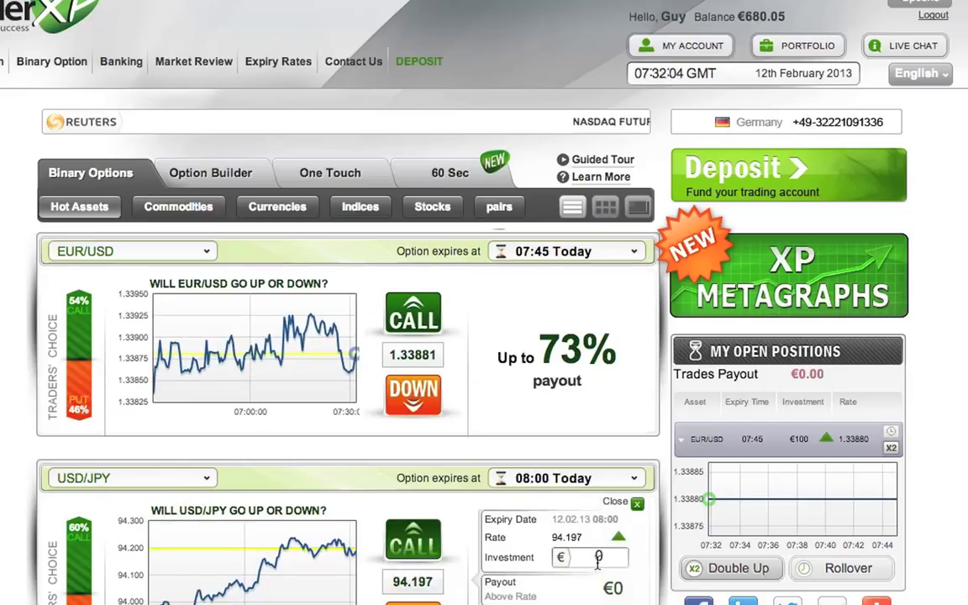
pyautogui.write('199')
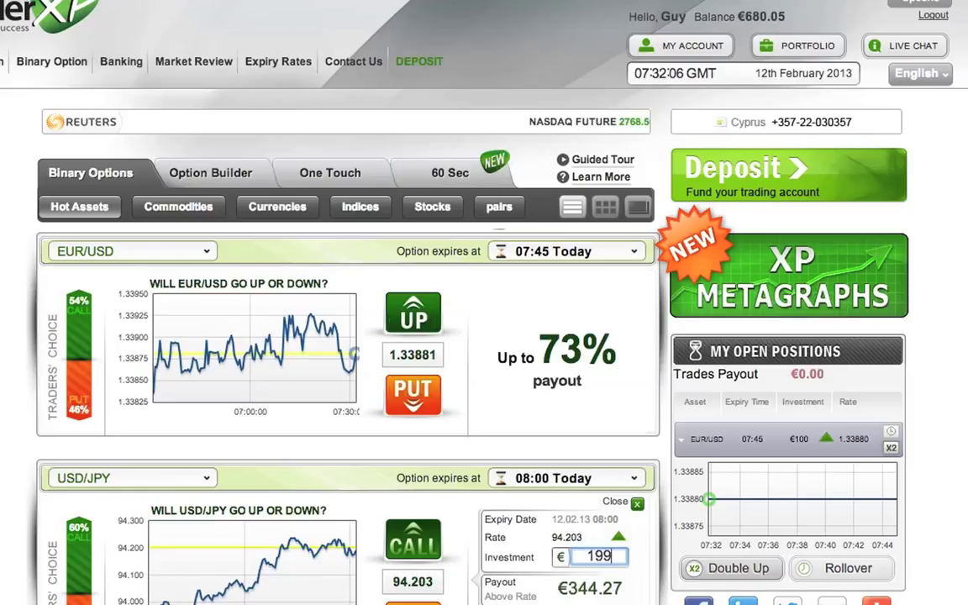
pyautogui.press('BackSpace')
pyautogui.press('BackSpace')
pyautogui.write('00')
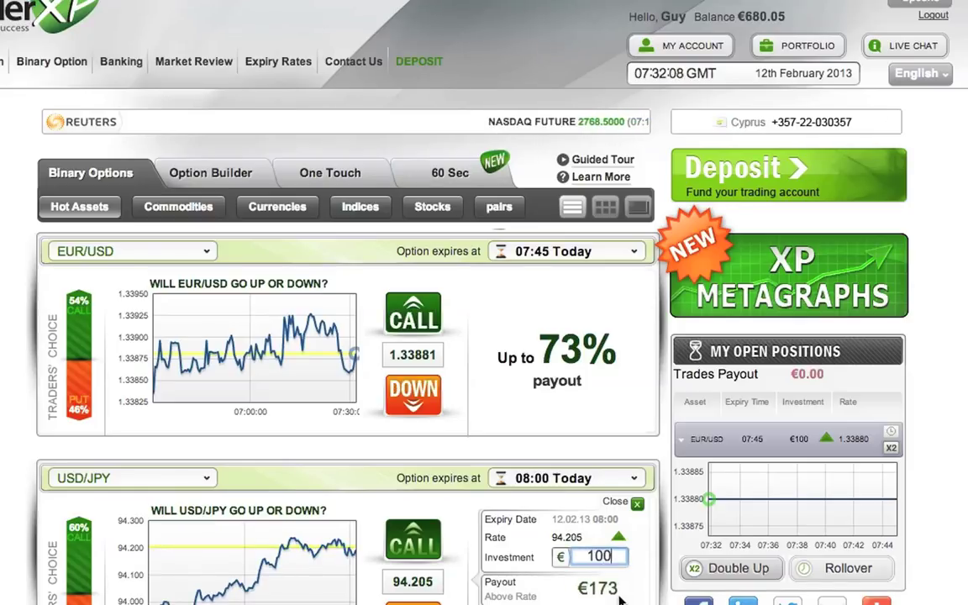
pyautogui.click(436, 536)
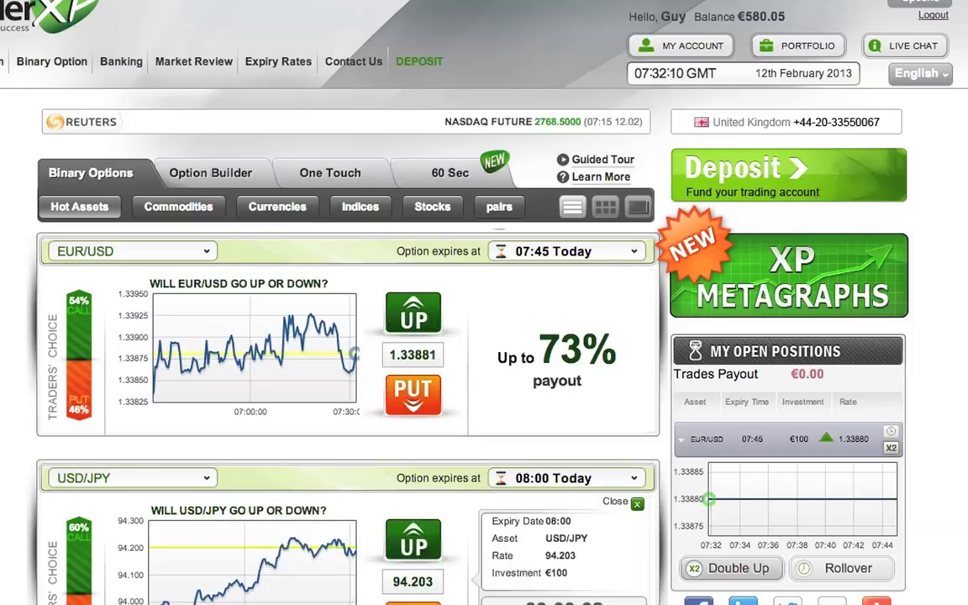
pyautogui.click(109, 252)
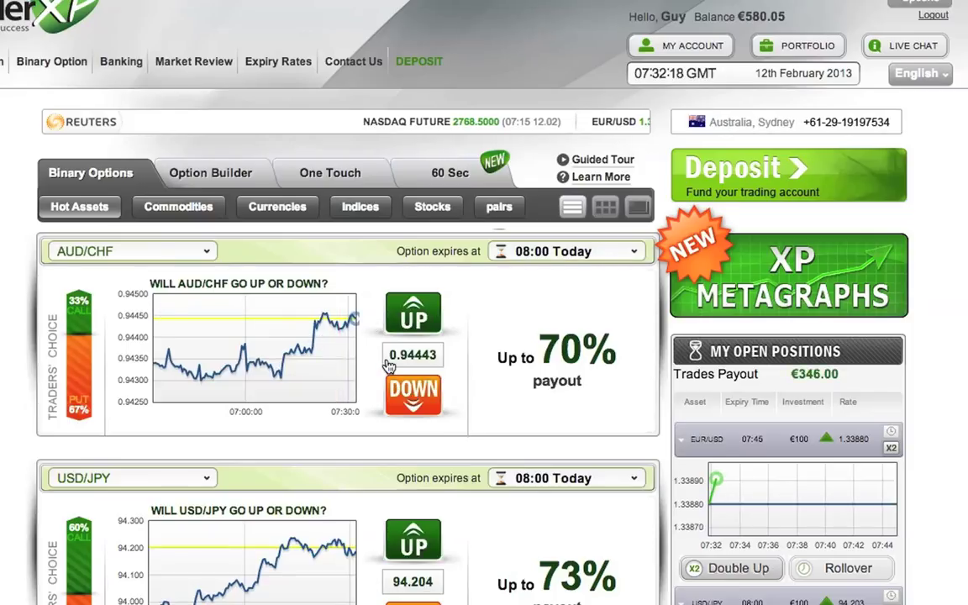
# - Place a €100 PUT trade on AUD/CHF expiring 08:00 today
pyautogui.click(412, 407)
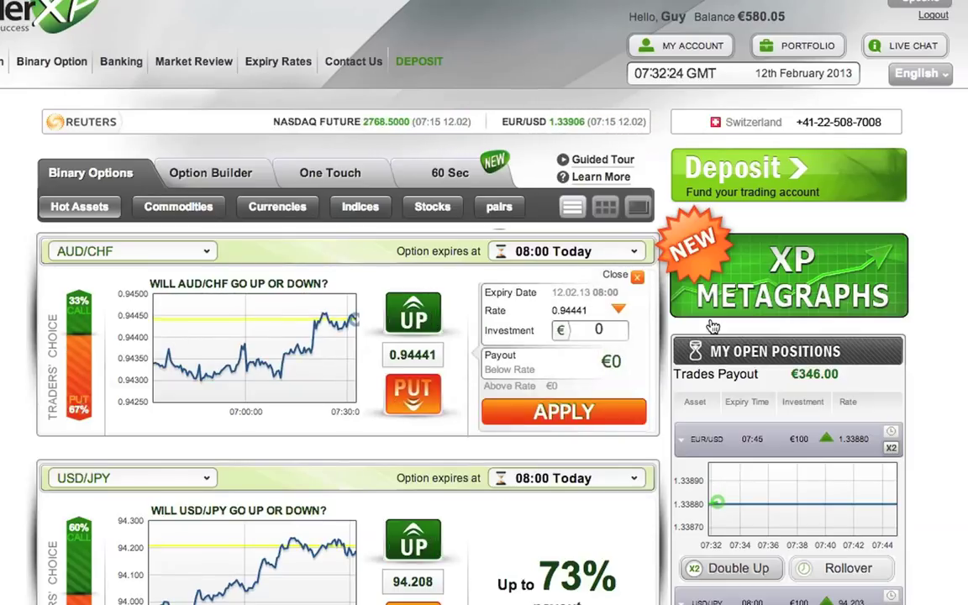
pyautogui.click(607, 330)
pyautogui.write('10')
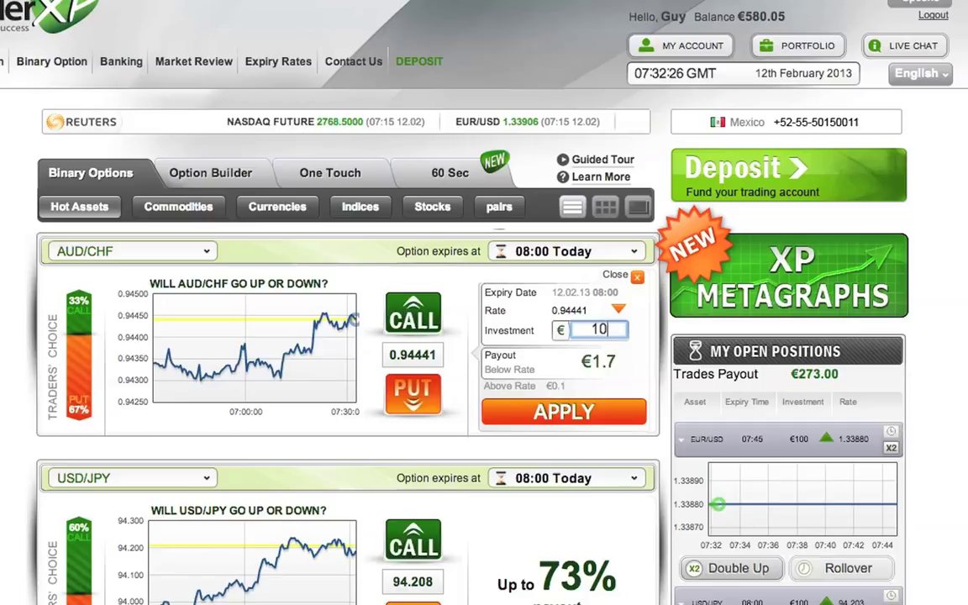
pyautogui.write('0')
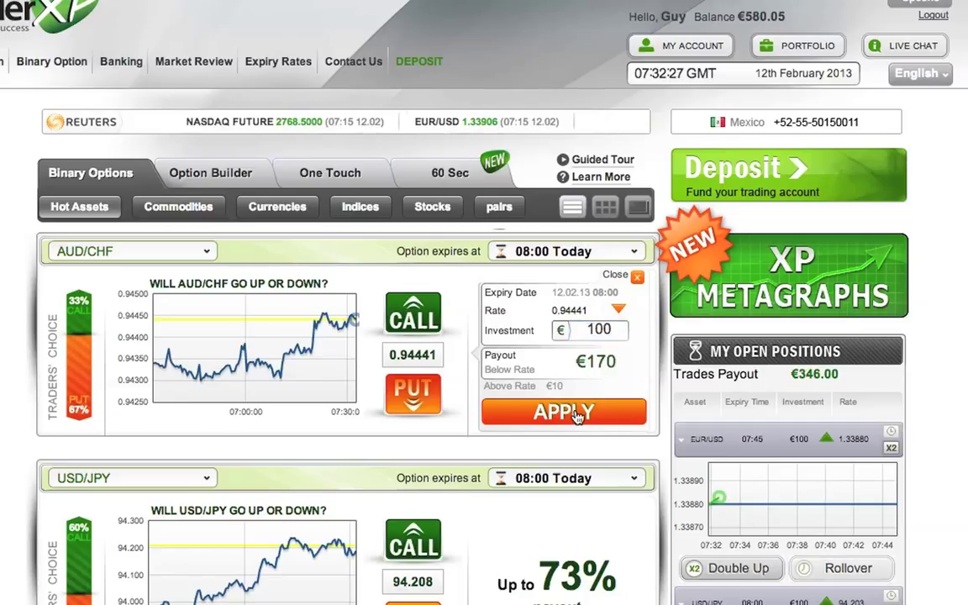
pyautogui.click(579, 412)
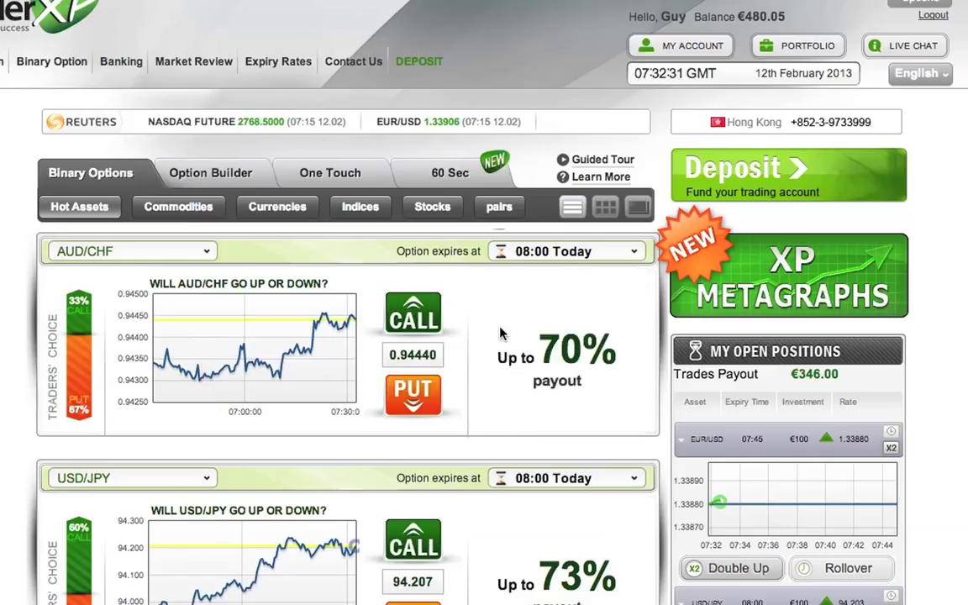
# - Switch the first panel's asset to GAZPROM
pyautogui.click(132, 250)
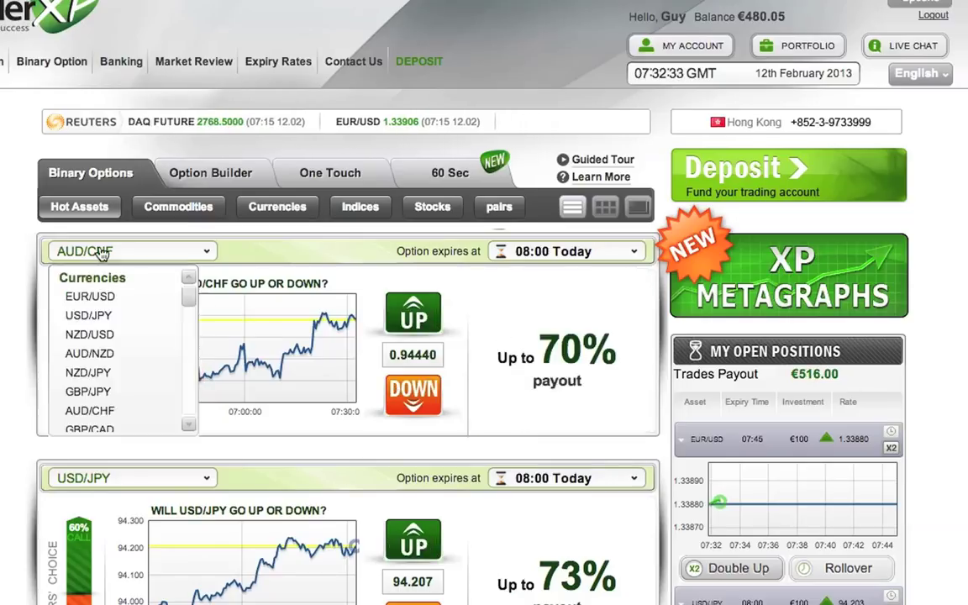
pyautogui.moveTo(188, 299); pyautogui.dragTo(116, 391)
pyautogui.click(116, 390)
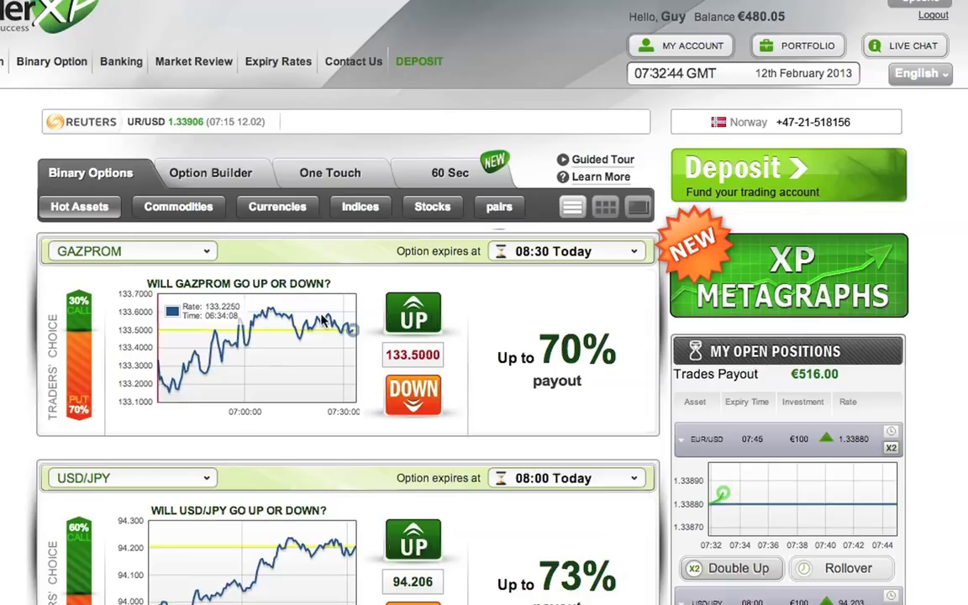
# - Prepare a €100 GAZPROM CALL ticket, keeping the 08:30 expiry
pyautogui.click(413, 315)
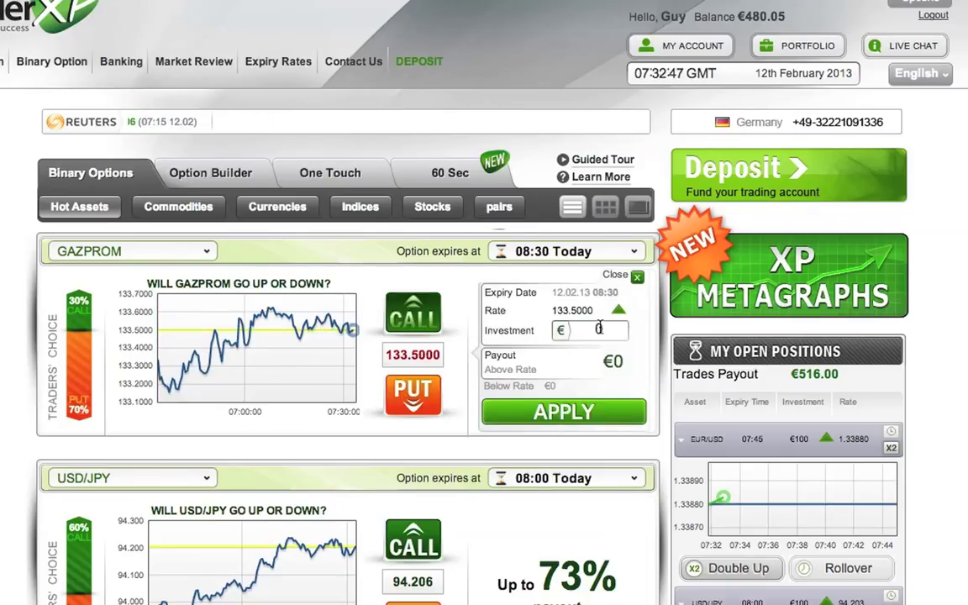
pyautogui.click(599, 329)
pyautogui.write('1')
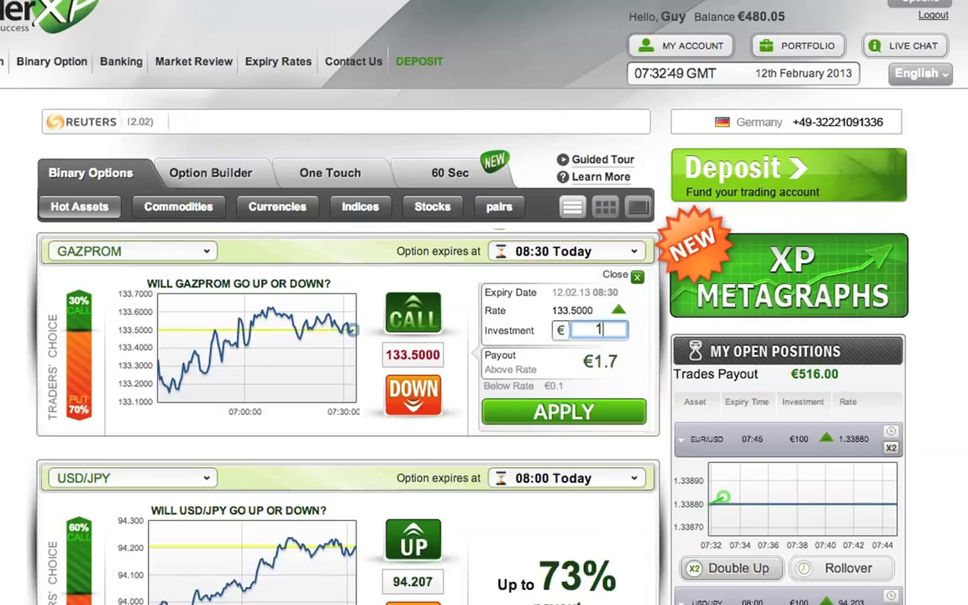
pyautogui.write('00')
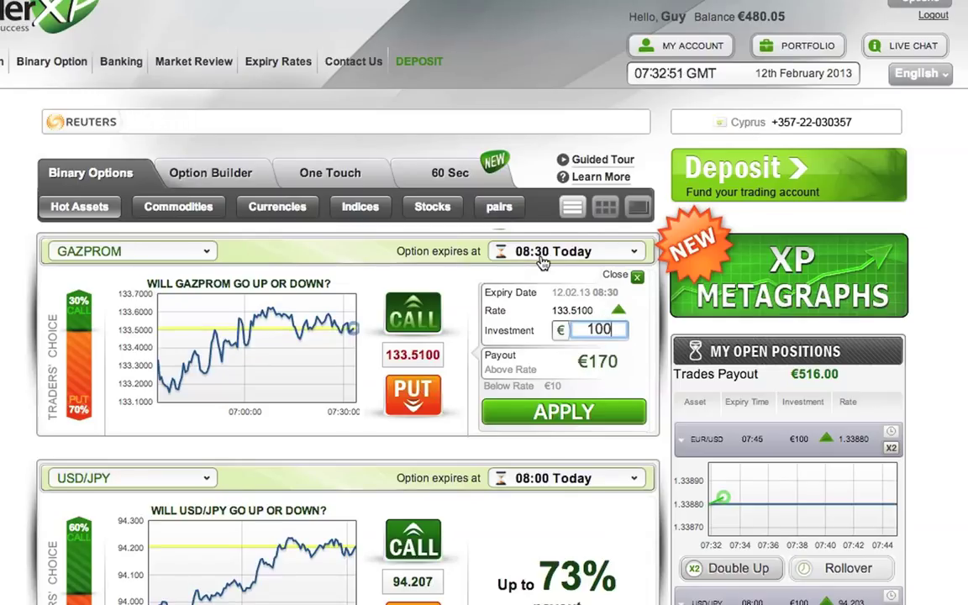
pyautogui.click(543, 262)
pyautogui.click(458, 260)
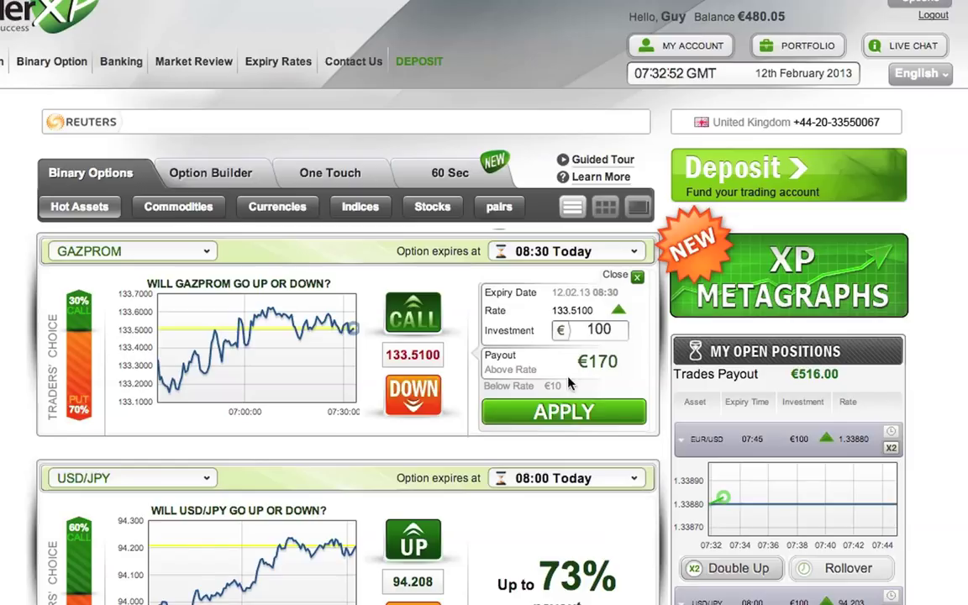
# - Submit the €100 GAZPROM call and switch the panel to SBERBANK
pyautogui.click(582, 409)
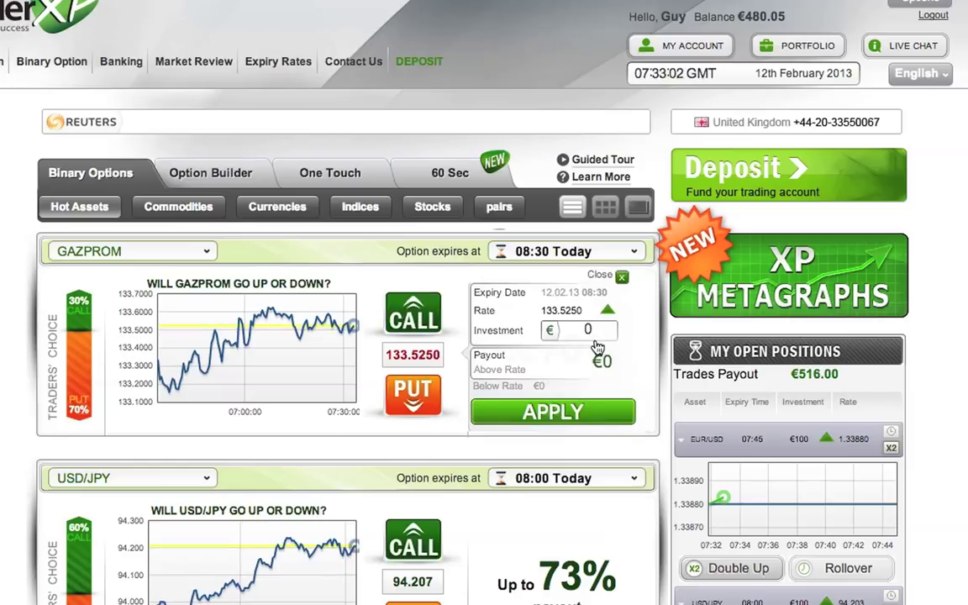
pyautogui.click(124, 252)
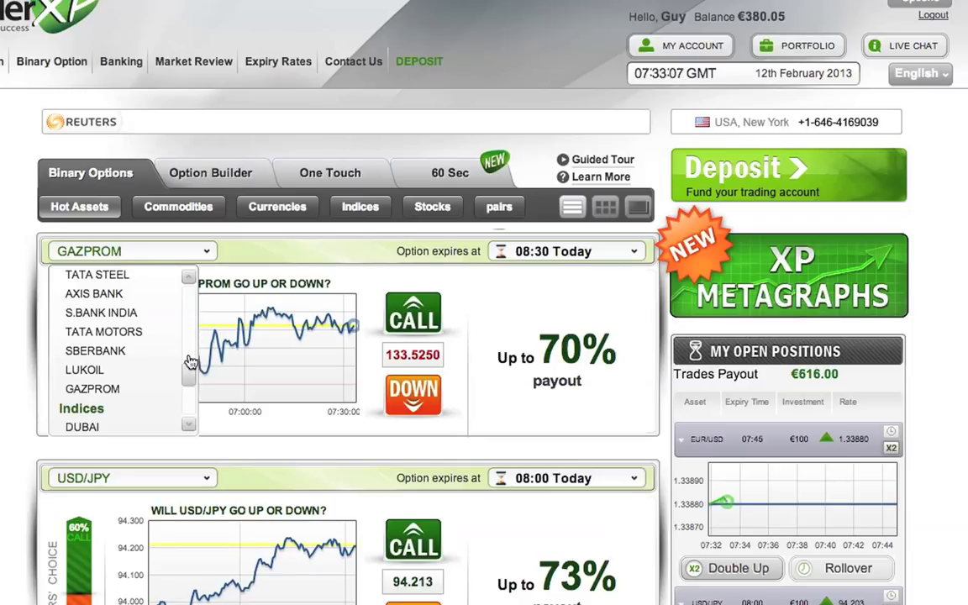
pyautogui.scroll(3, 191, 367)
pyautogui.scroll(-4, 192, 367)
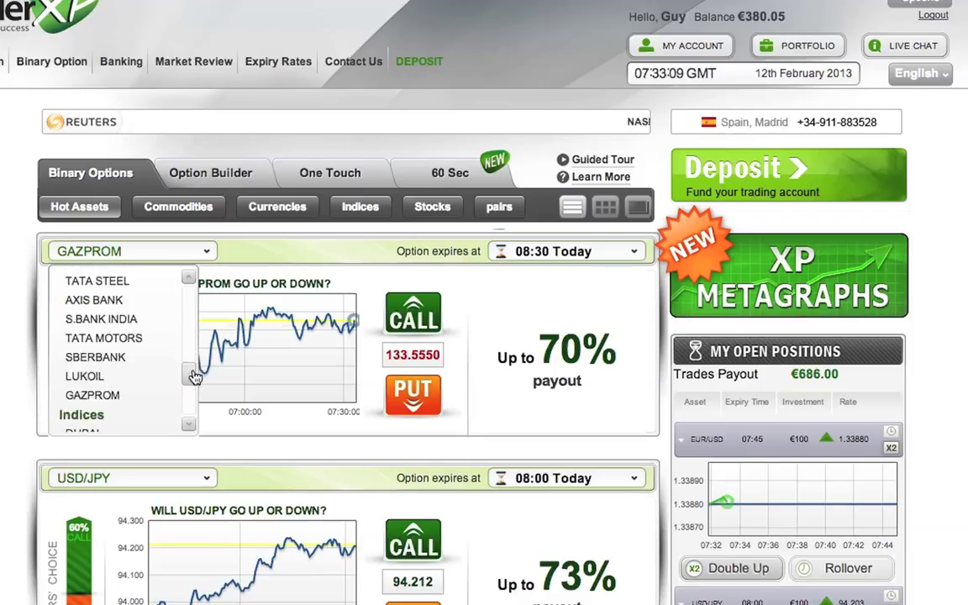
pyautogui.click(131, 346)
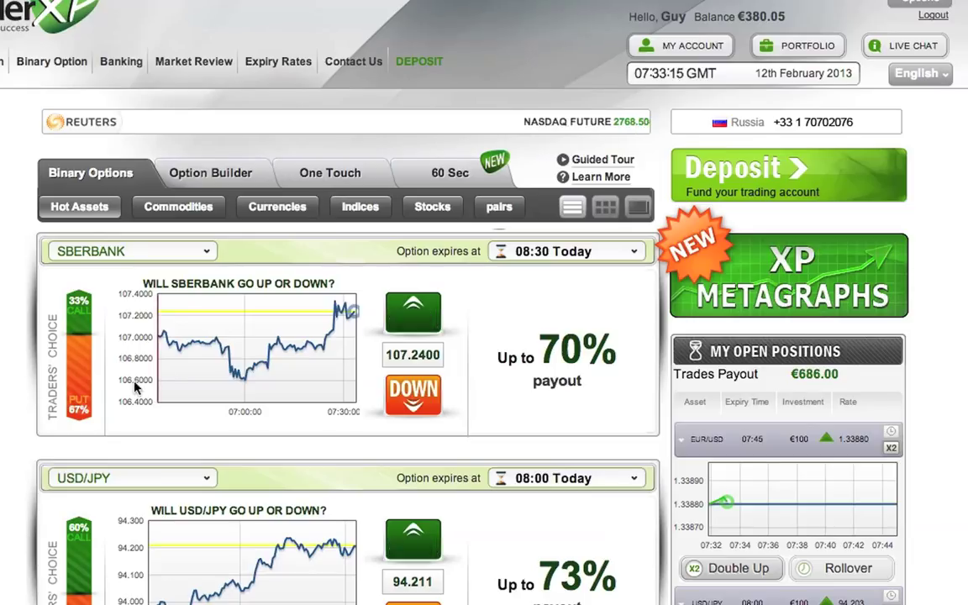
# - Place a €100 SBERBANK PUT trade expiring 08:30, correcting the mistyped amount
pyautogui.click(423, 401)
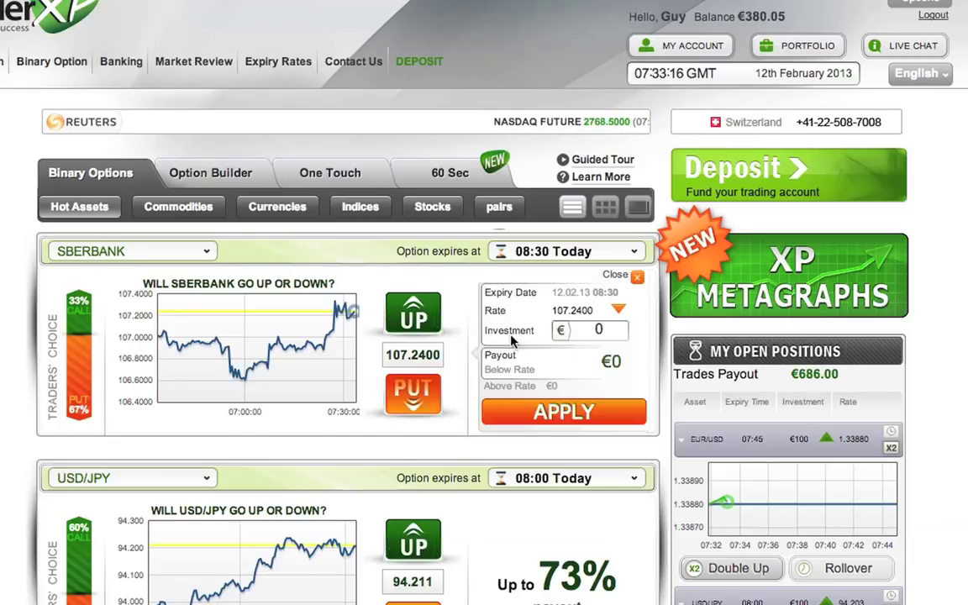
pyautogui.click(581, 330)
pyautogui.write('1')
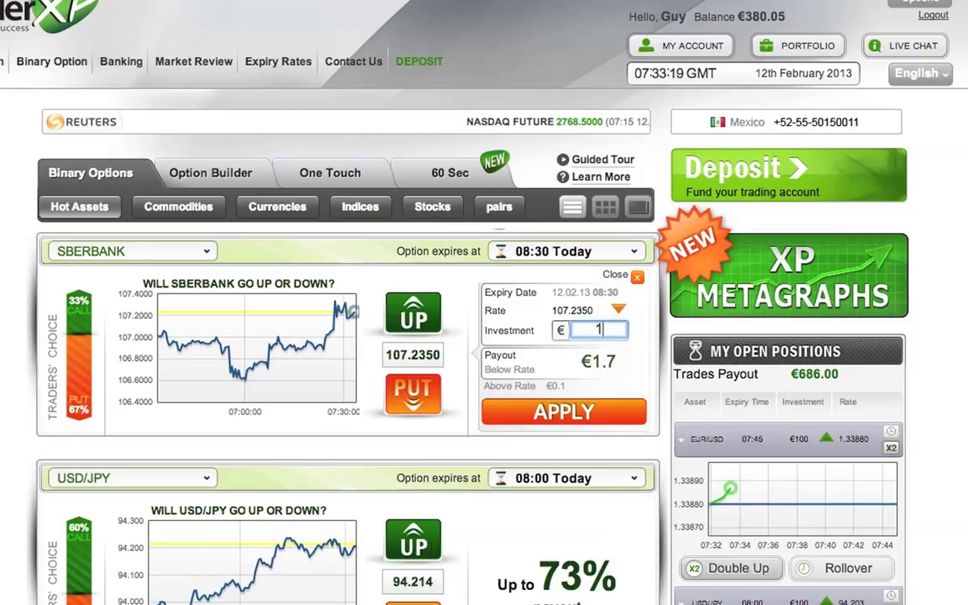
pyautogui.write('9')
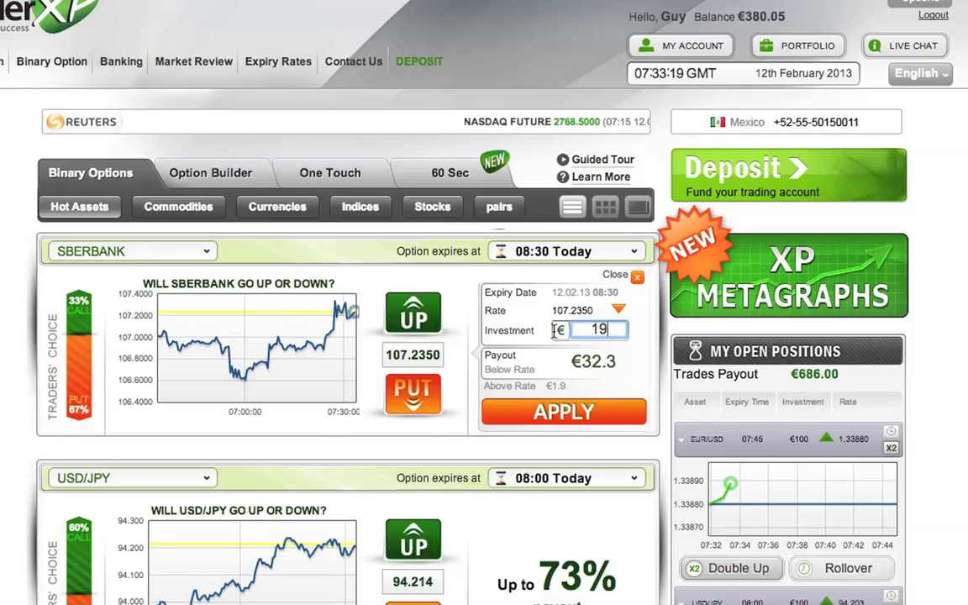
pyautogui.write('00')
pyautogui.press('BackSpace')
pyautogui.press('BackSpace')
pyautogui.press('BackSpace')
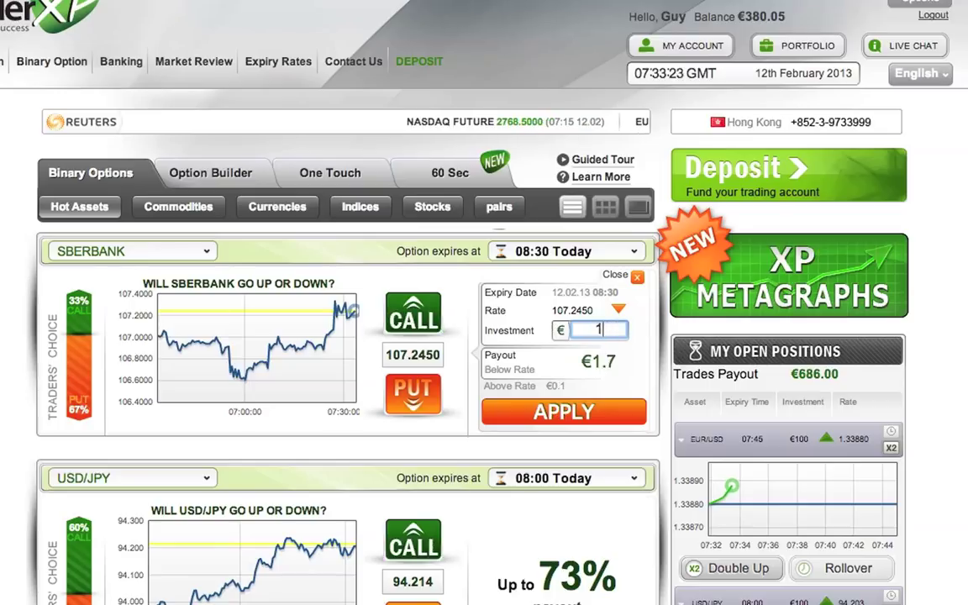
pyautogui.write('0')
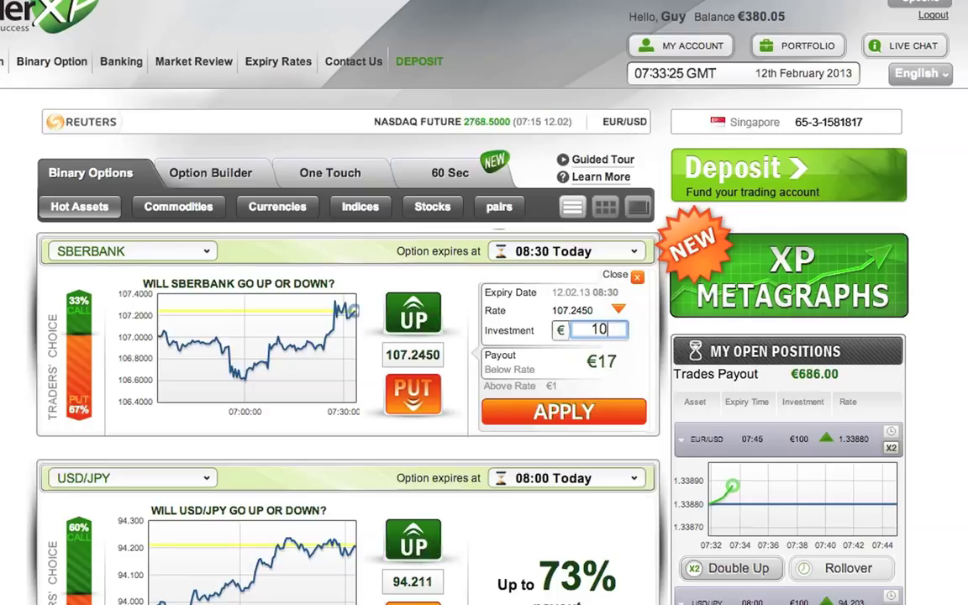
pyautogui.write('0')
pyautogui.click(578, 410)
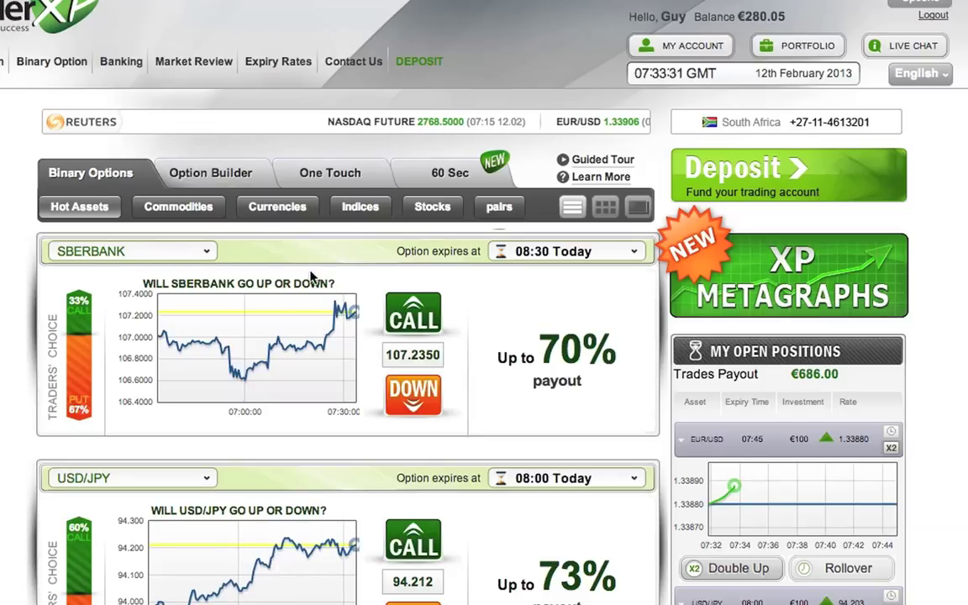
# - Reopen the SBERBANK panel's asset list and scroll it down to the Commodities section
pyautogui.click(208, 251)
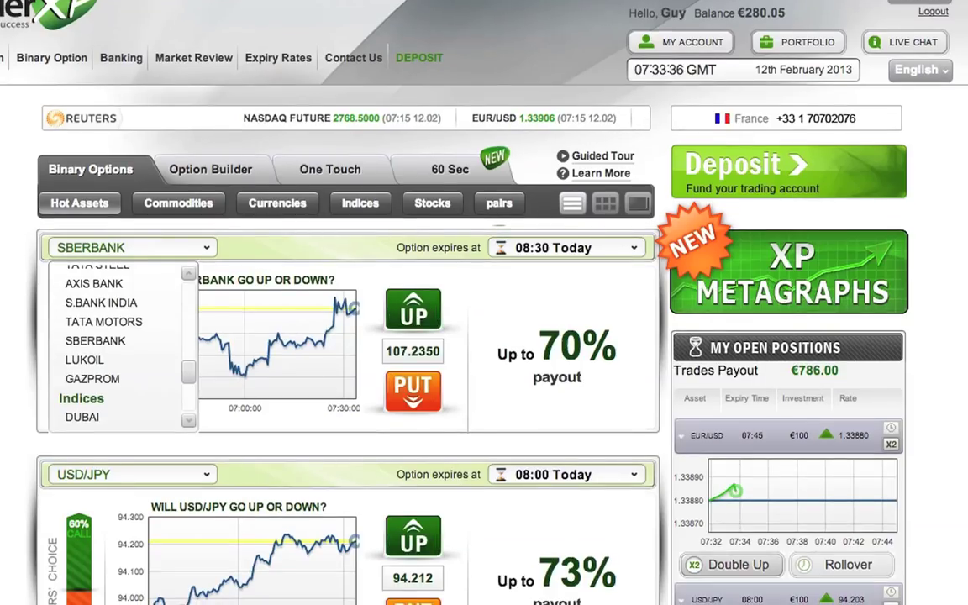
pyautogui.scroll(-5, 484, 303)
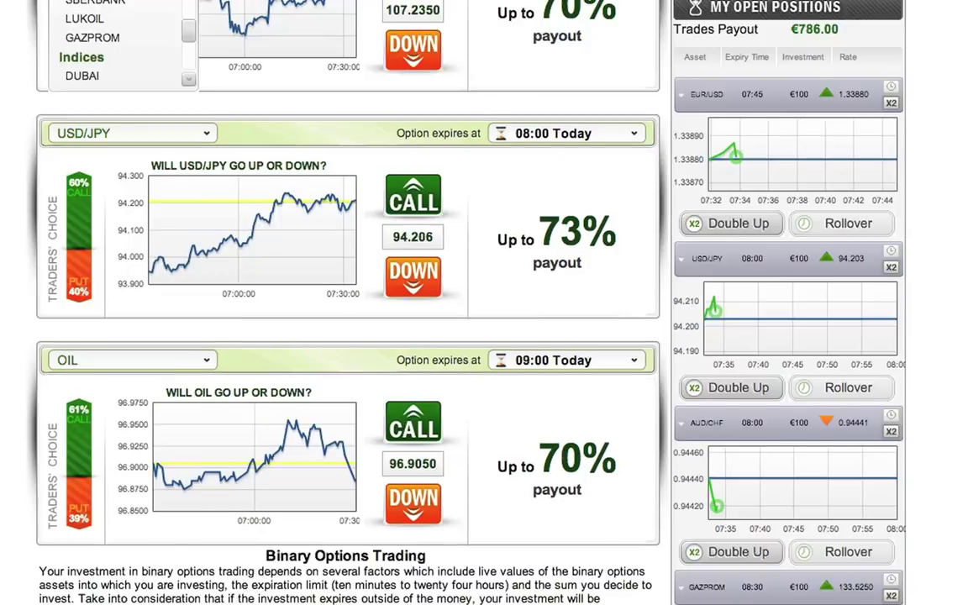
pyautogui.scroll(5, 736, 601)
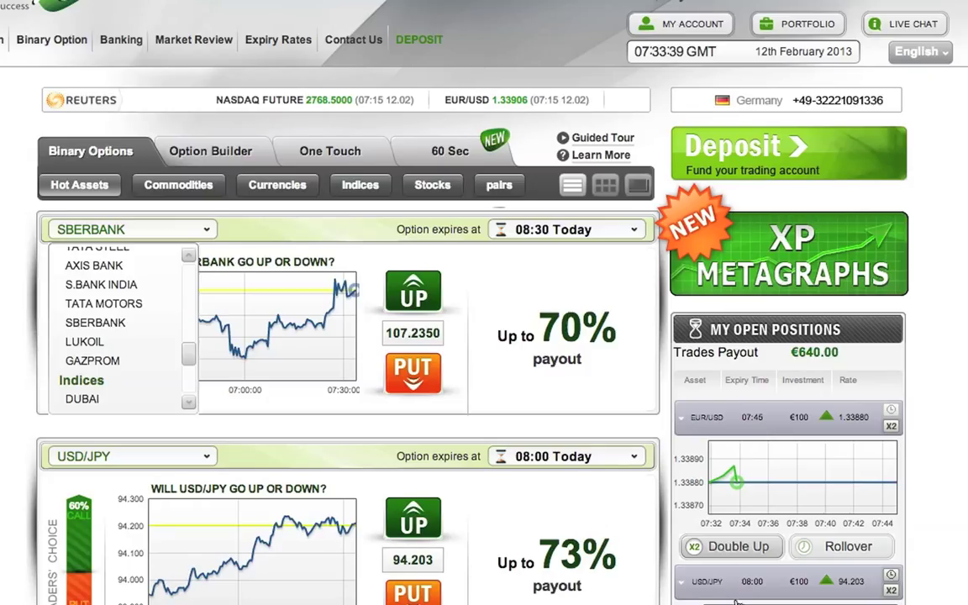
pyautogui.click(179, 234)
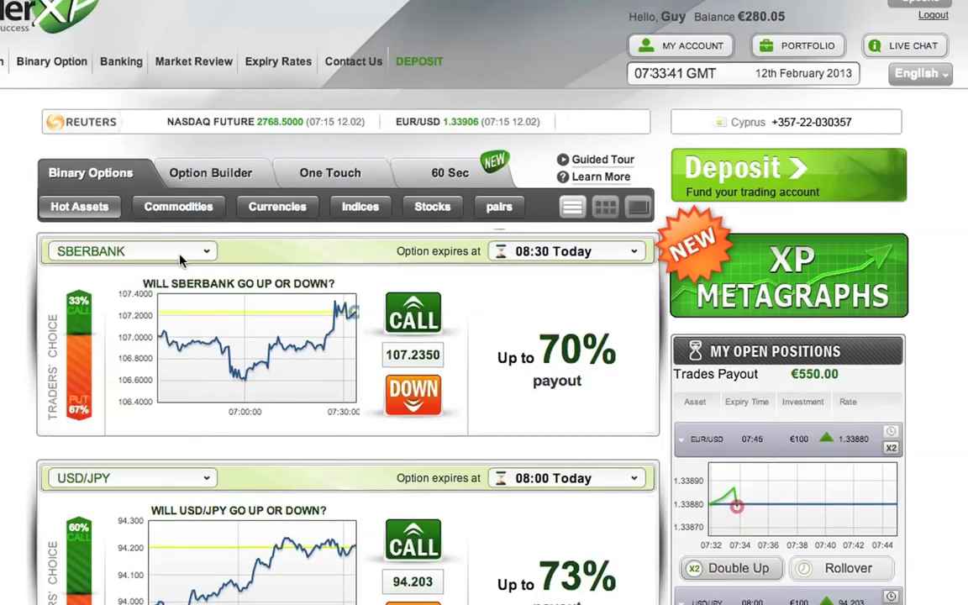
pyautogui.click(179, 257)
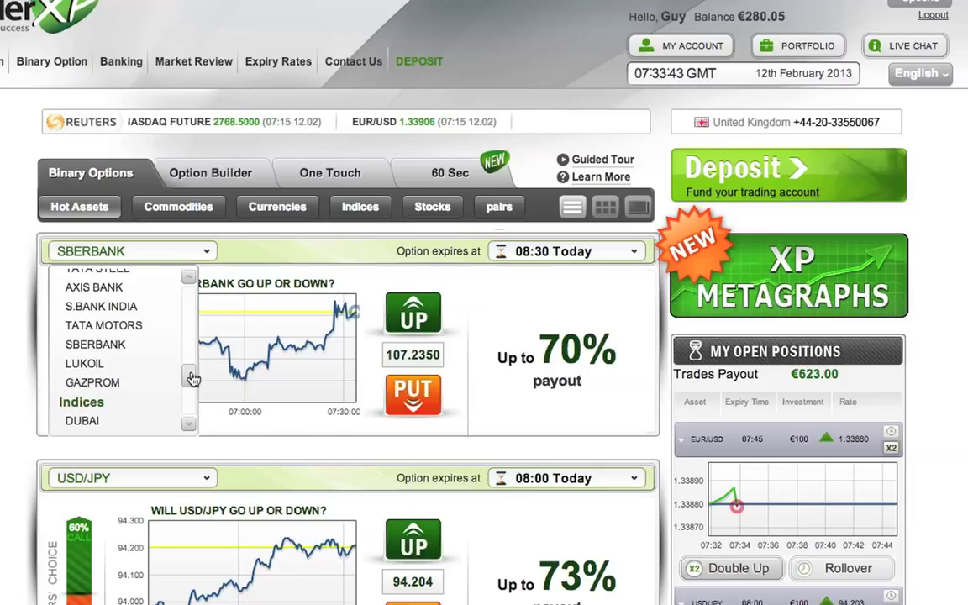
pyautogui.moveTo(191, 381); pyautogui.dragTo(192, 350)
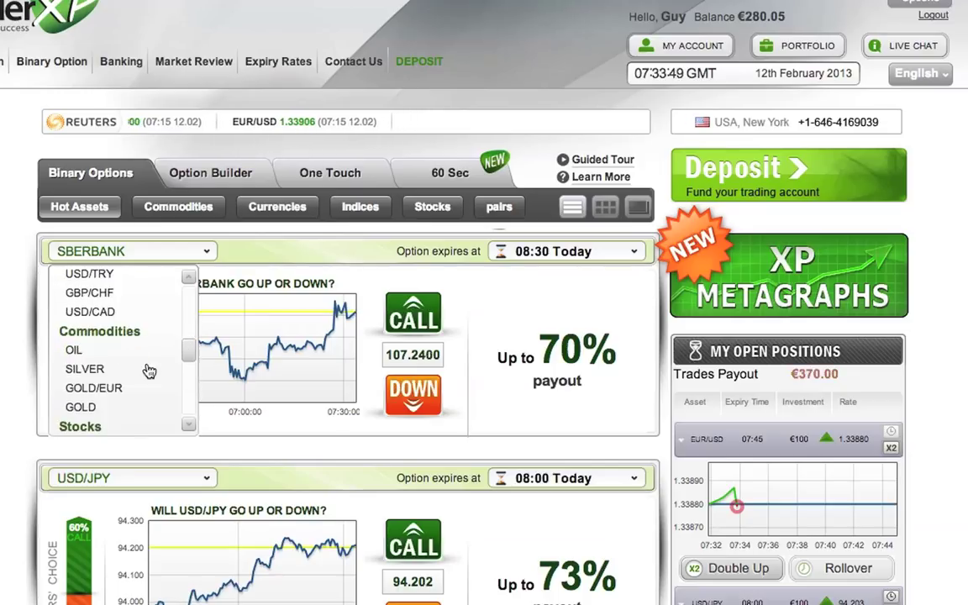
# - Switch the panel to SILVER and place a €100 CALL expiring 08:00 today
pyautogui.click(84, 369)
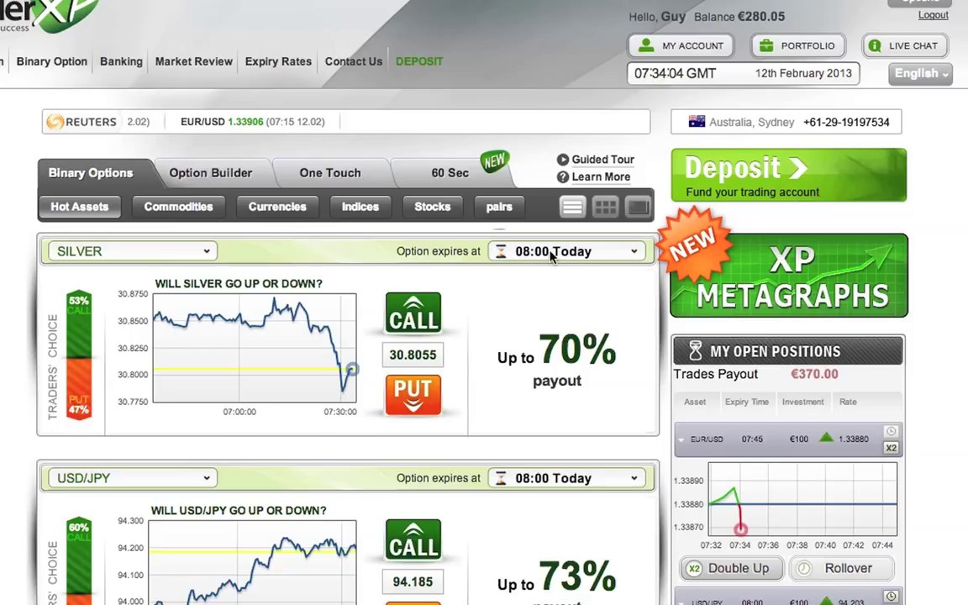
pyautogui.click(552, 252)
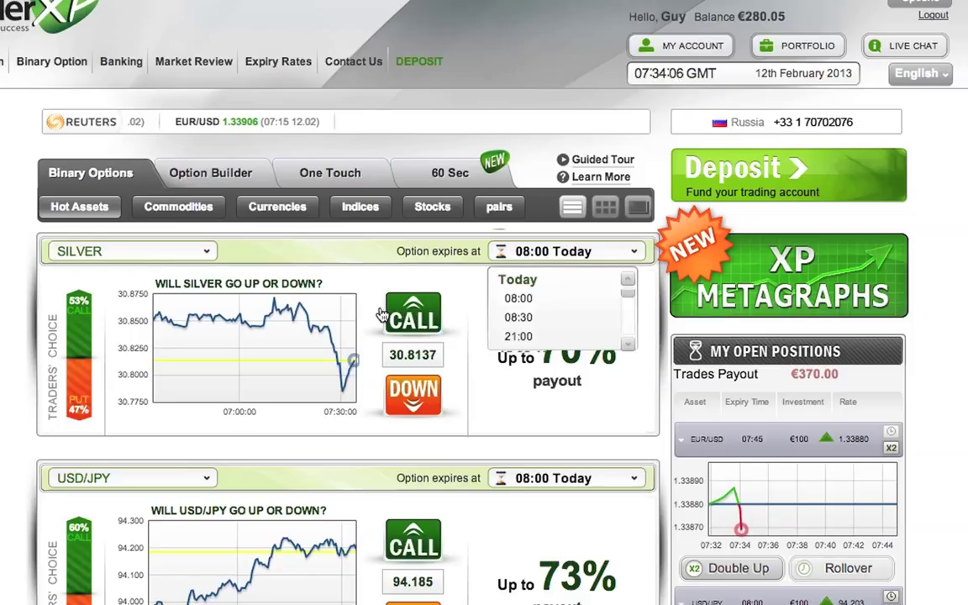
pyautogui.click(425, 321)
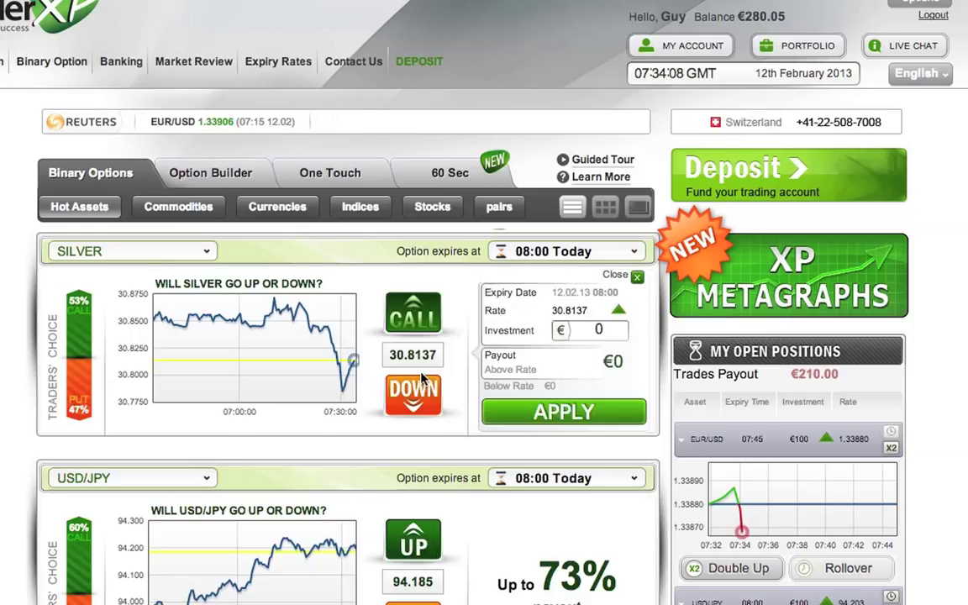
pyautogui.click(593, 329)
pyautogui.write('100')
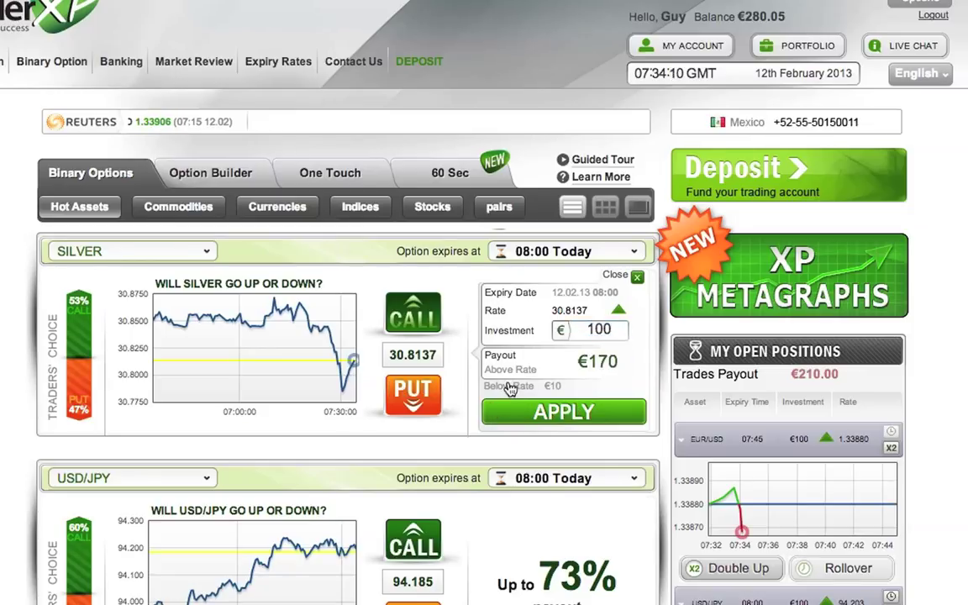
pyautogui.click(501, 413)
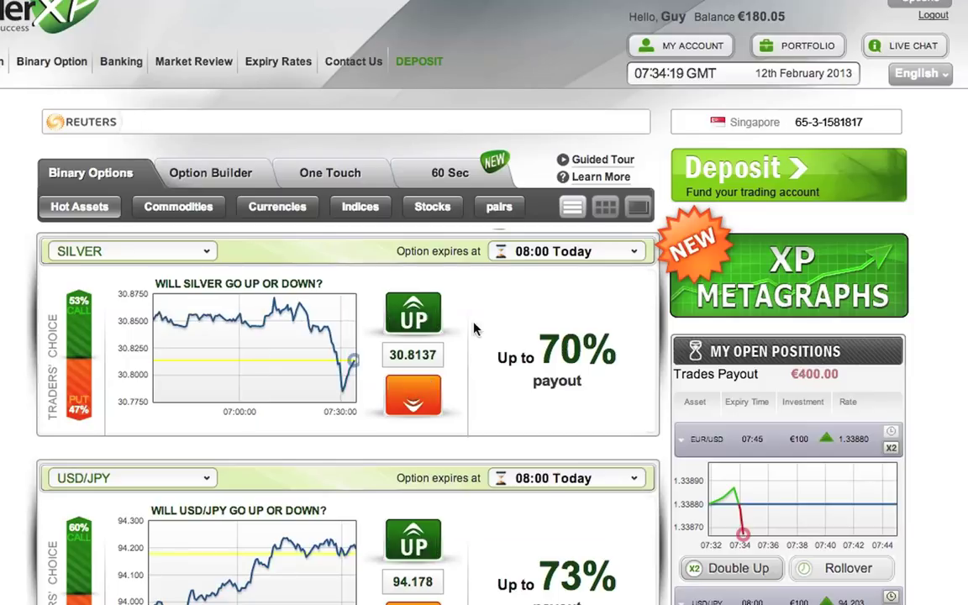
# - Switch the top panel's asset from SILVER to GOLD and check its 21:30 Today expiry
pyautogui.click(118, 254)
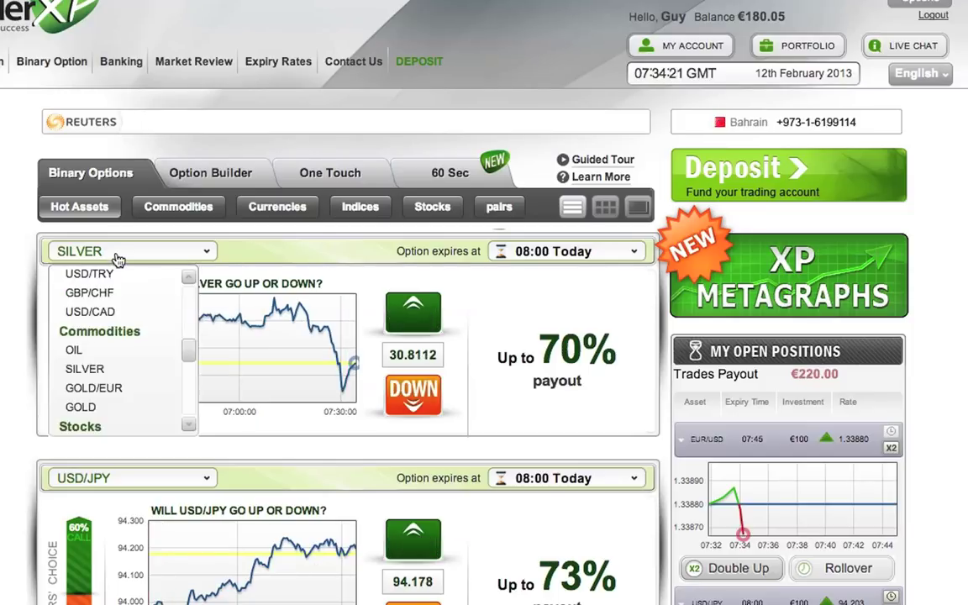
pyautogui.click(79, 407)
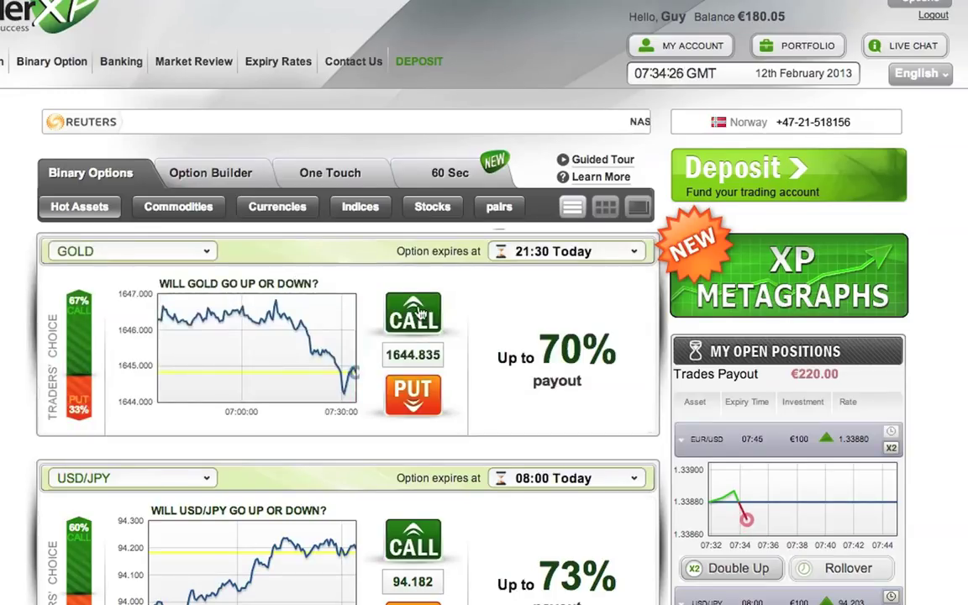
pyautogui.click(541, 254)
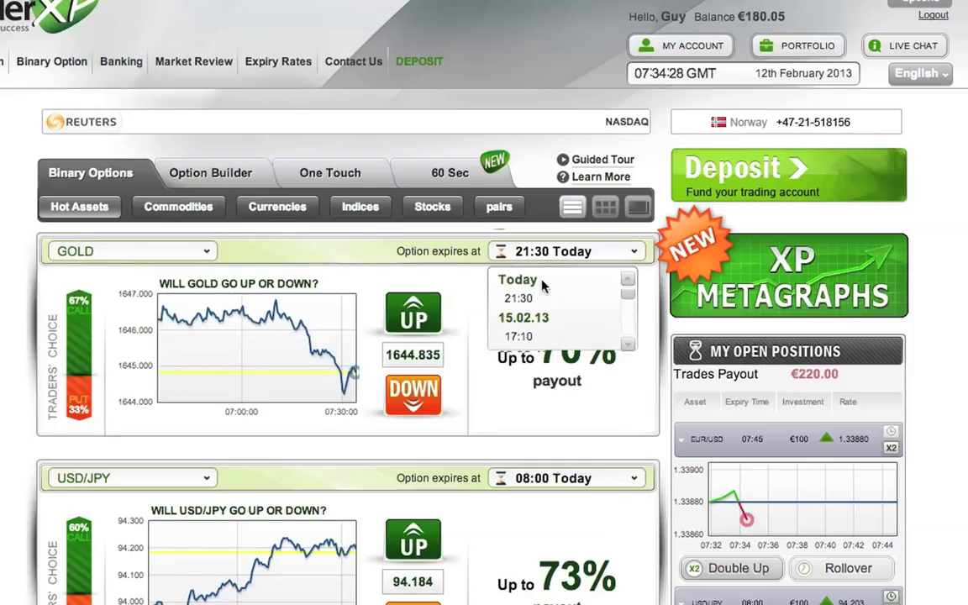
# - Reopen the GOLD panel's asset list and scroll through the available assets
pyautogui.click(202, 252)
pyautogui.click(202, 253)
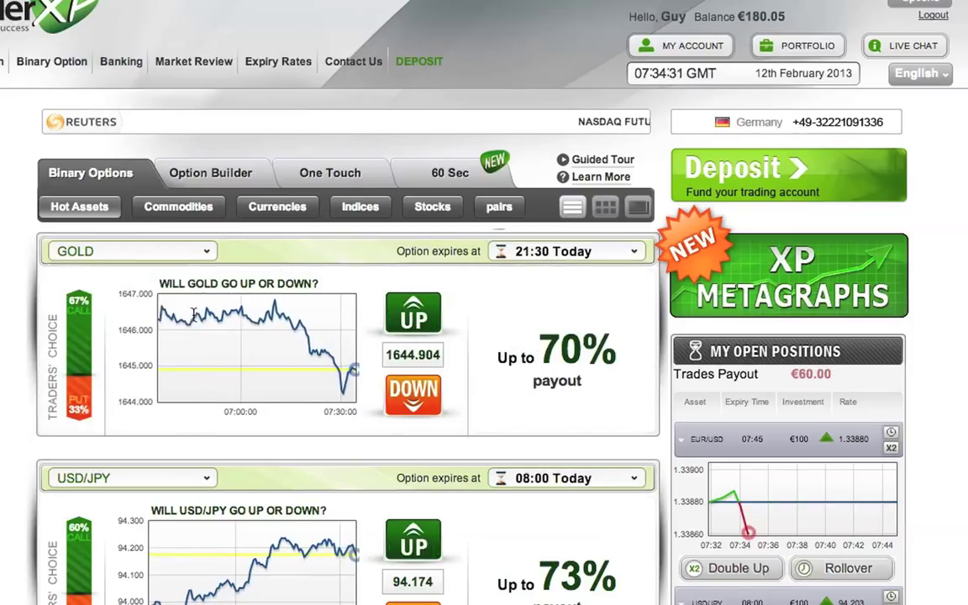
pyautogui.click(199, 259)
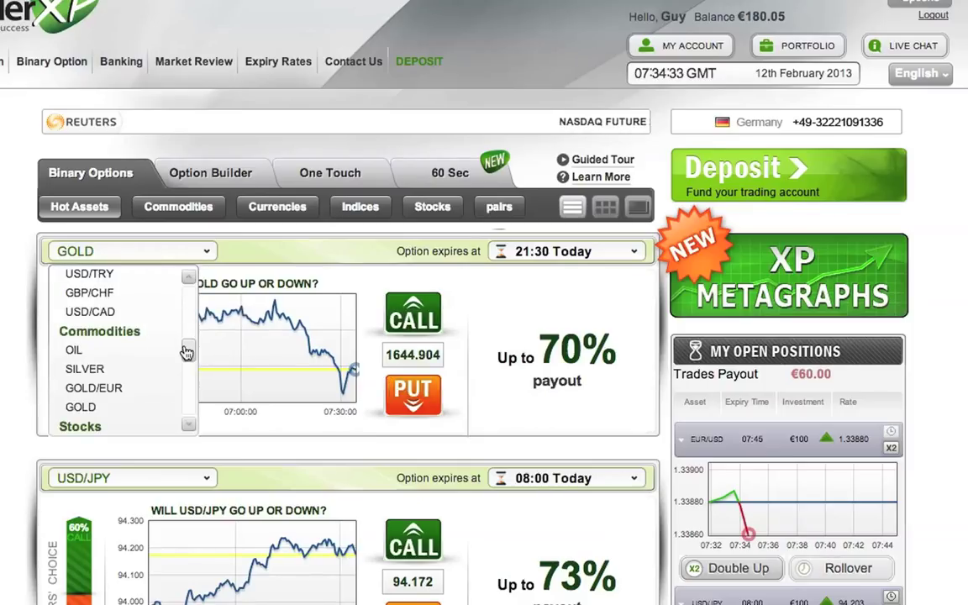
pyautogui.scroll(2, 187, 412)
pyautogui.scroll(-5, 188, 420)
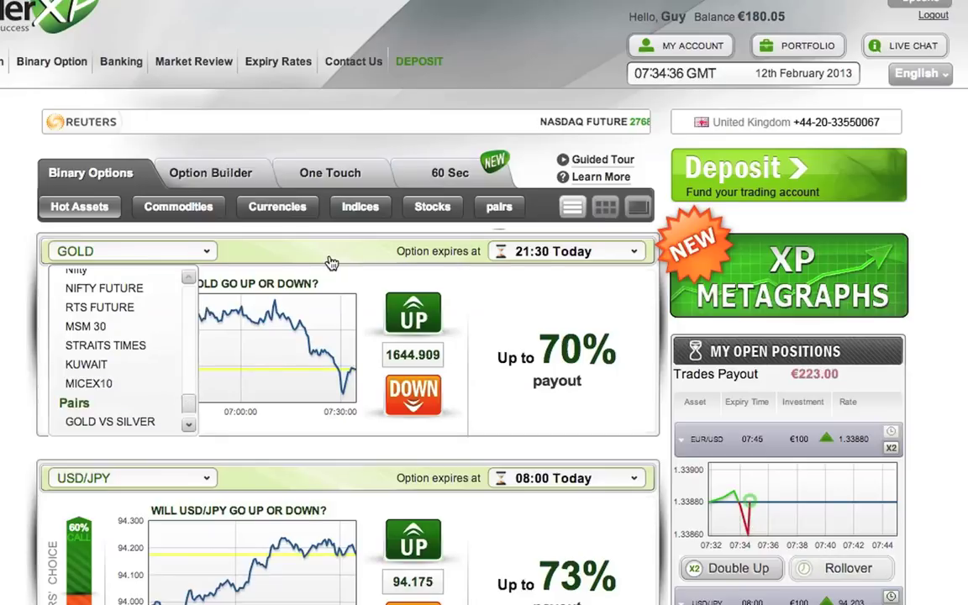
# - Place one more €100 option trade, leaving €80.05, and scroll to the open positions
pyautogui.scroll(3, 188, 395)
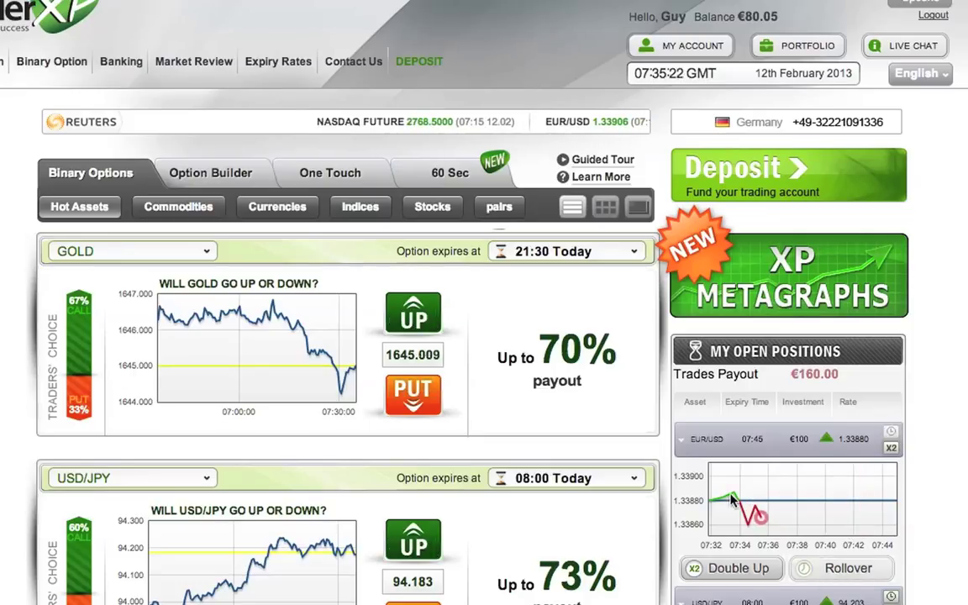
pyautogui.moveTo(684, 511)
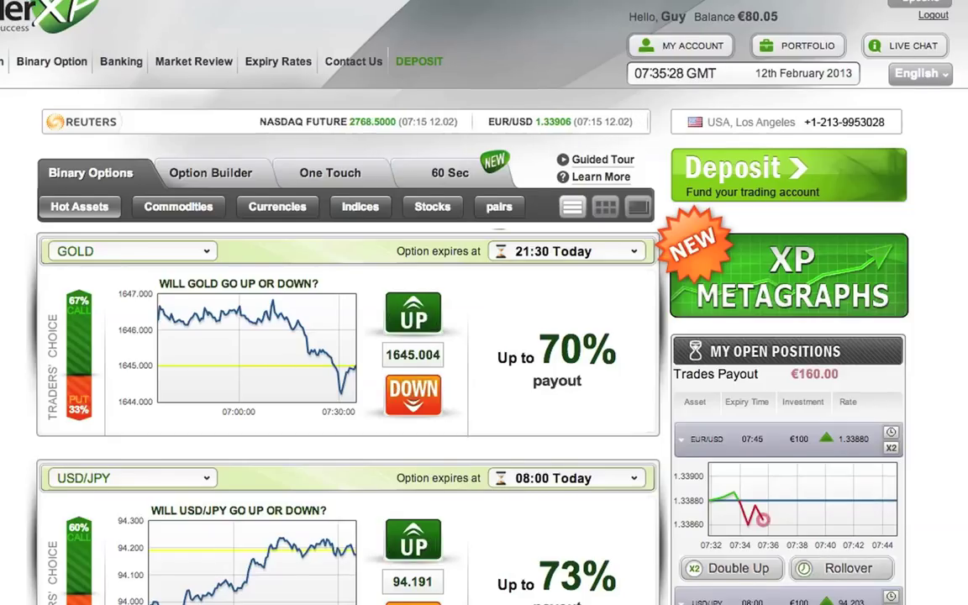
pyautogui.scroll(-3, 484, 337)
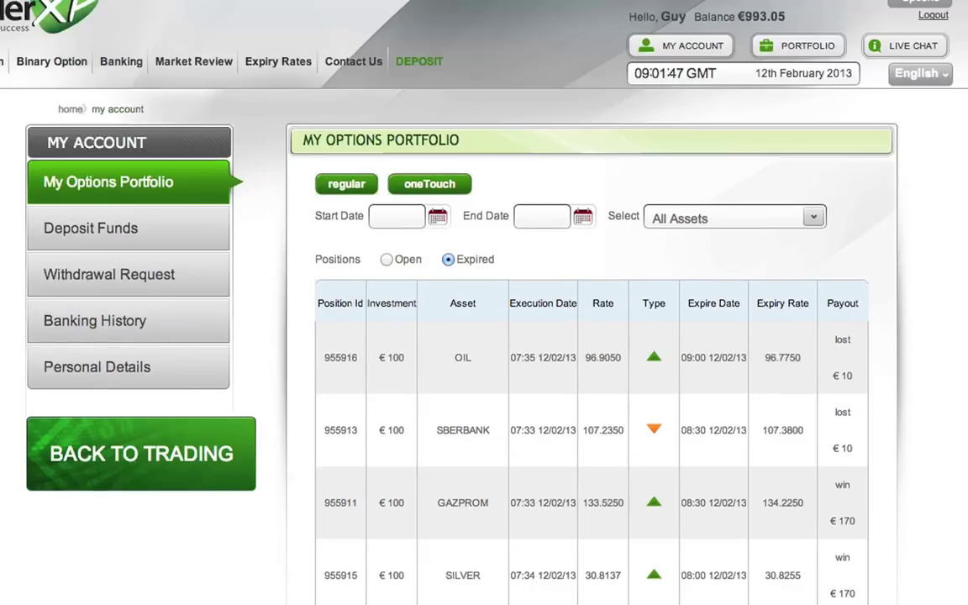
# - Highlight the SILVER and GAZPROM expired positions and the €993.05 balance in the portfolio
pyautogui.doubleClick(463, 575)
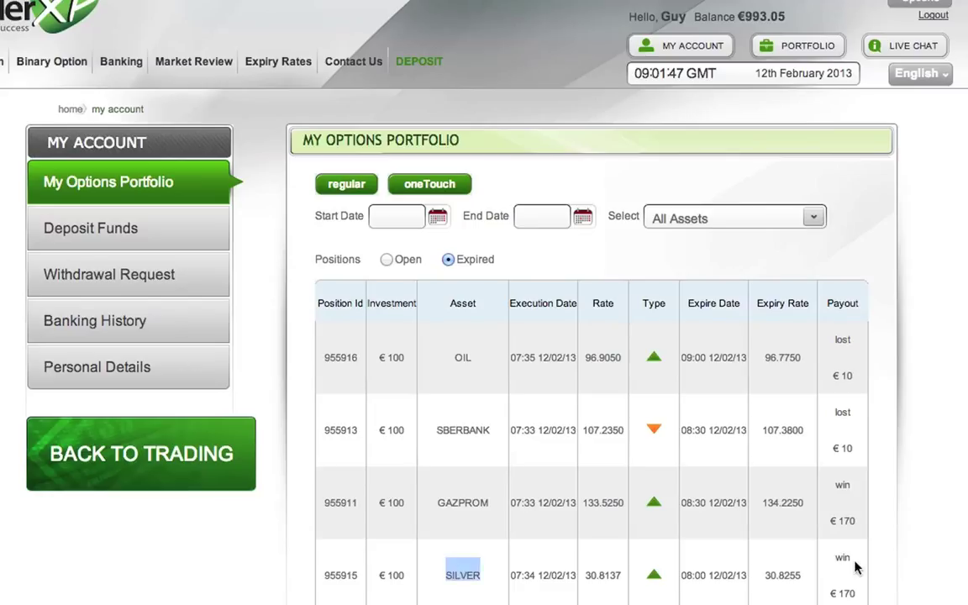
pyautogui.click(494, 498)
pyautogui.doubleClick(462, 503)
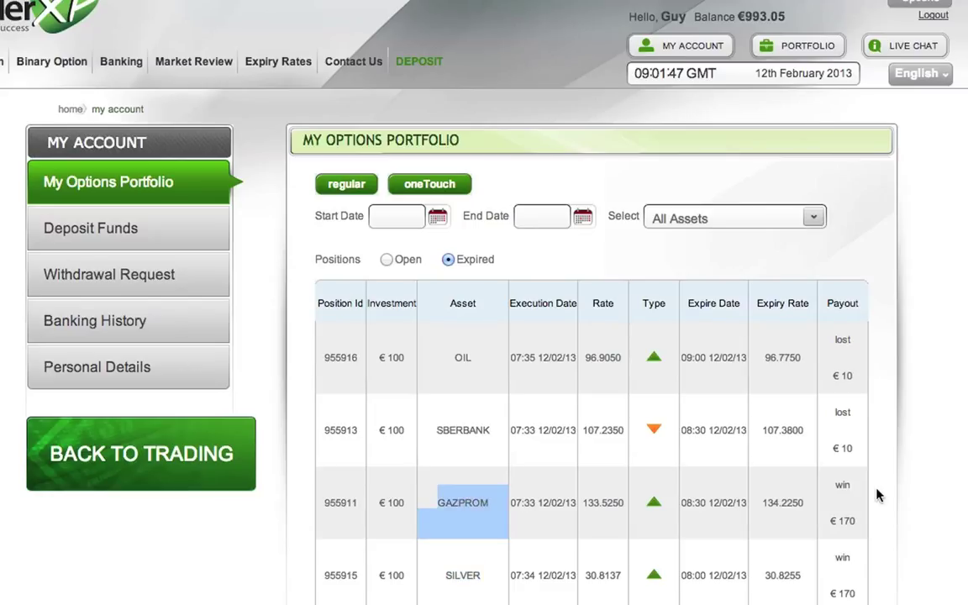
pyautogui.click(539, 416)
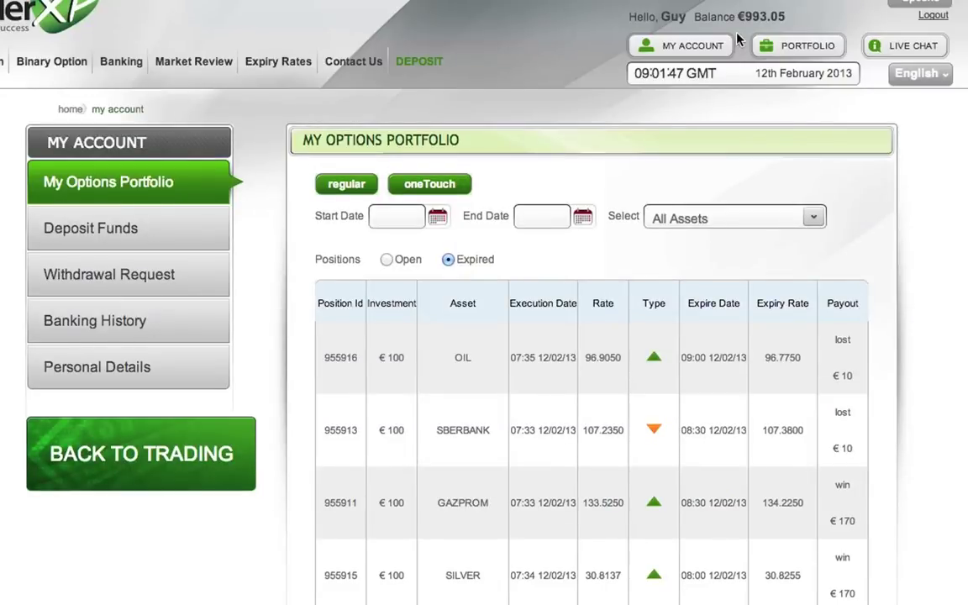
pyautogui.doubleClick(761, 17)
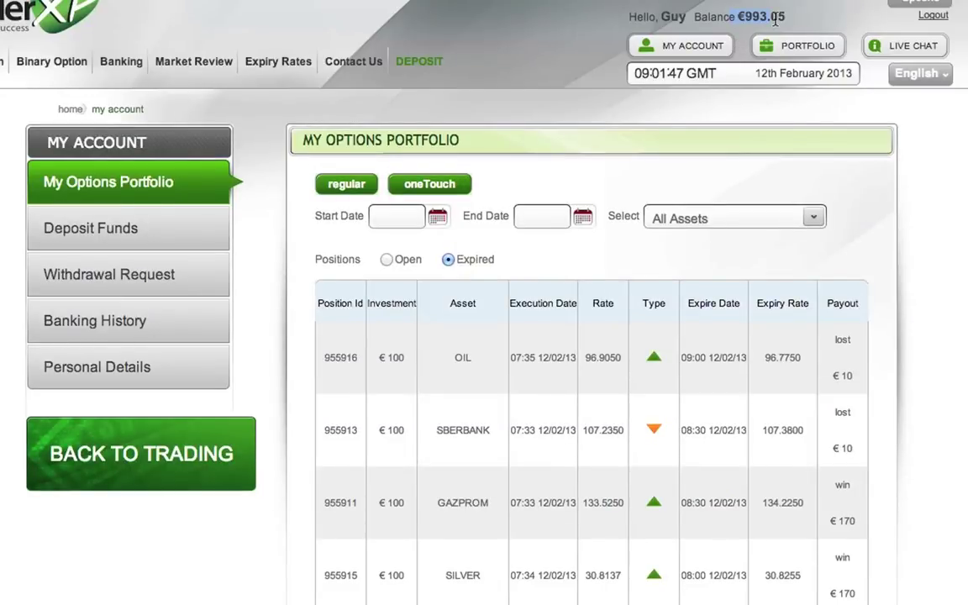